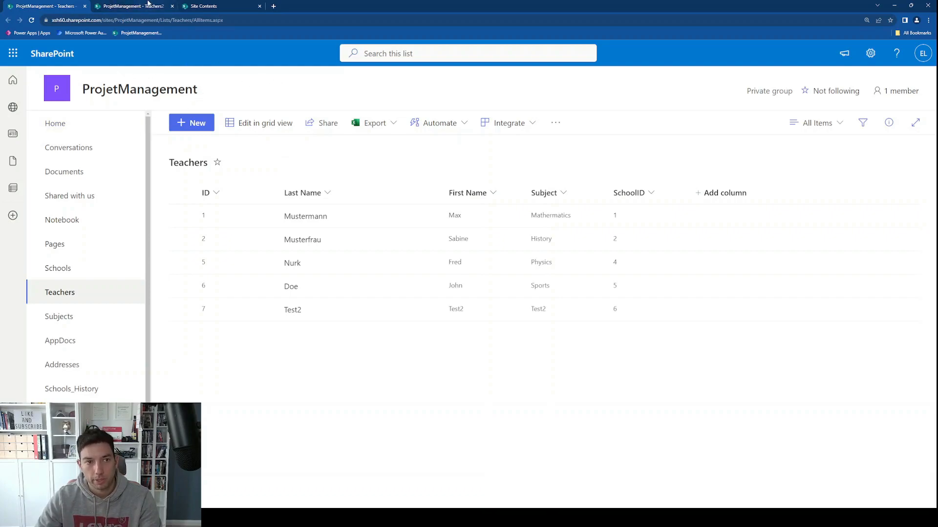
- Open the Teachers3 list from the ProjetManagement site contents
{"action": "left_click", "coordinate": [149, 5]}
{"action": "left_click", "coordinate": [225, 5]}
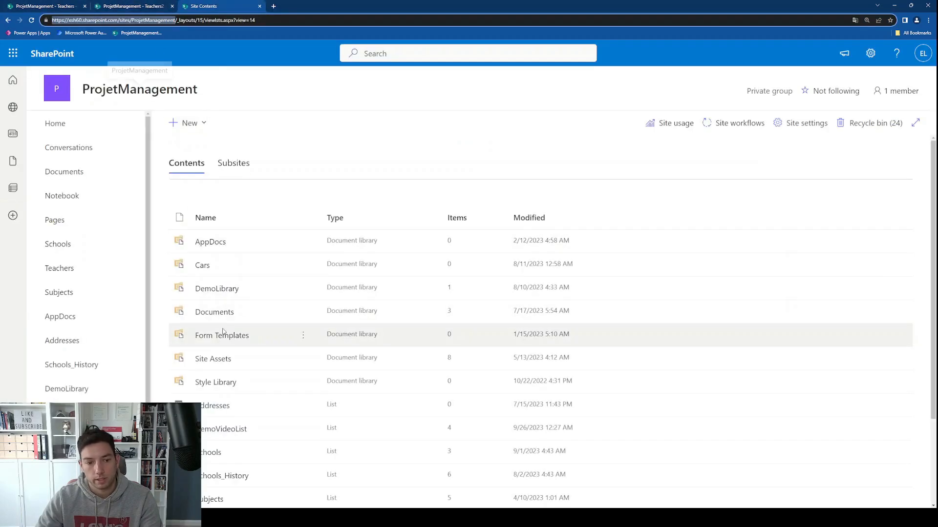
{"action": "scroll", "coordinate": [223, 332], "scroll_direction": "down", "scroll_amount": 2}
{"action": "left_click", "coordinate": [214, 454]}
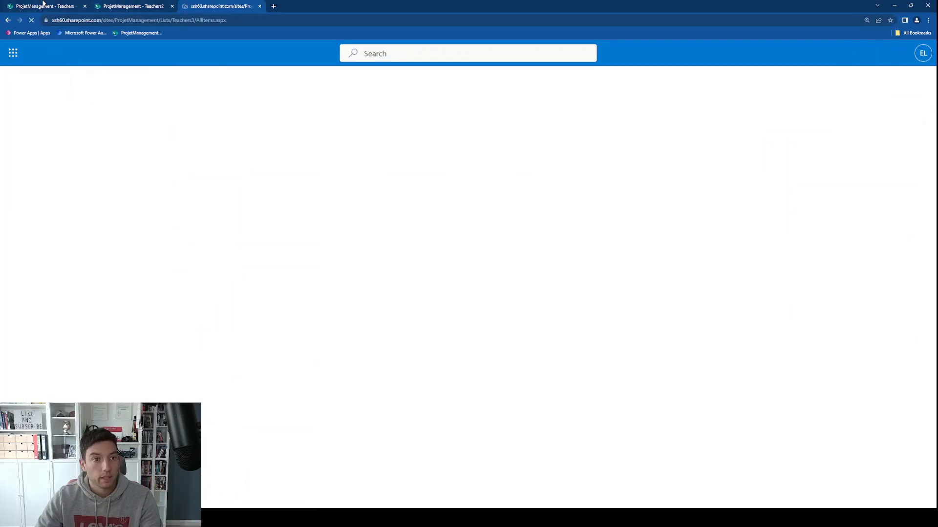
- Compare the IDs and records in the Teachers, Teachers2 and Teachers3 SharePoint lists to see which entries they share
{"action": "left_click", "coordinate": [43, 4]}
{"action": "left_click", "coordinate": [132, 5]}
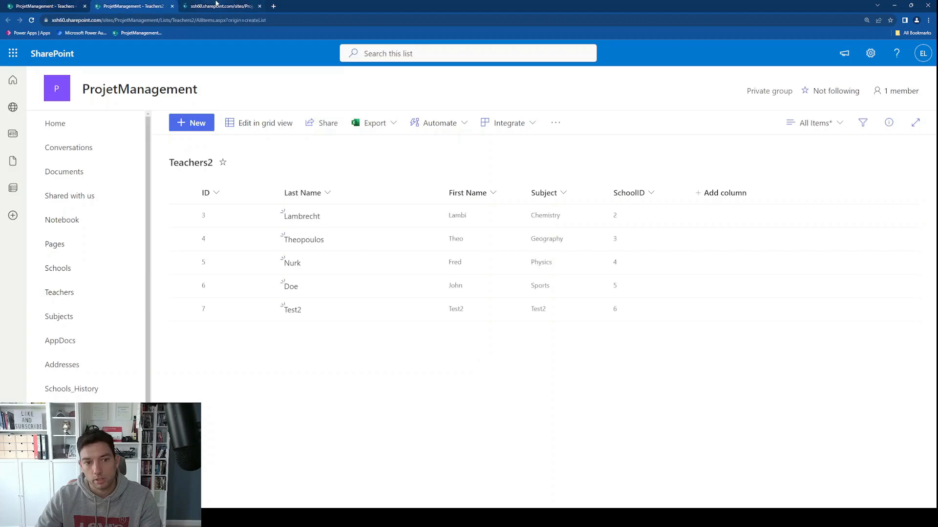
{"action": "left_click", "coordinate": [216, 5]}
{"action": "left_click", "coordinate": [59, 4]}
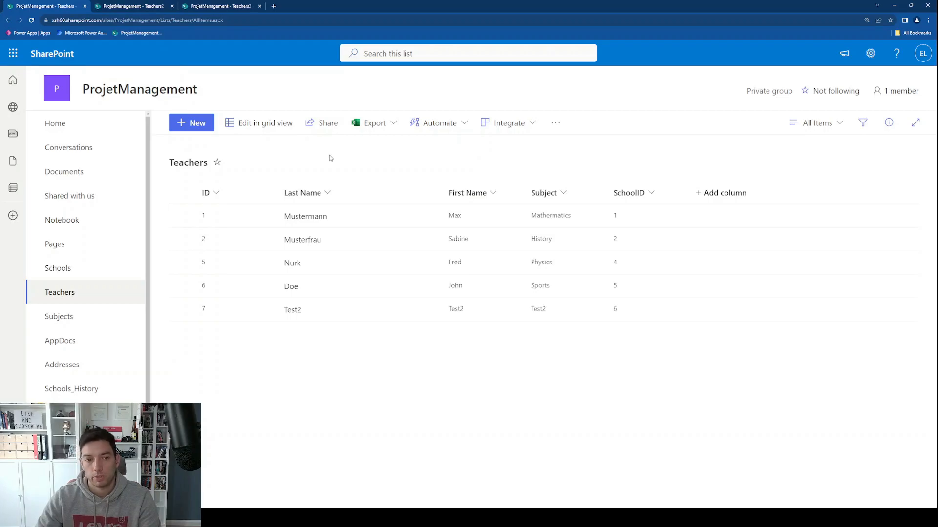
{"action": "left_click", "coordinate": [148, 5]}
{"action": "left_click", "coordinate": [223, 5]}
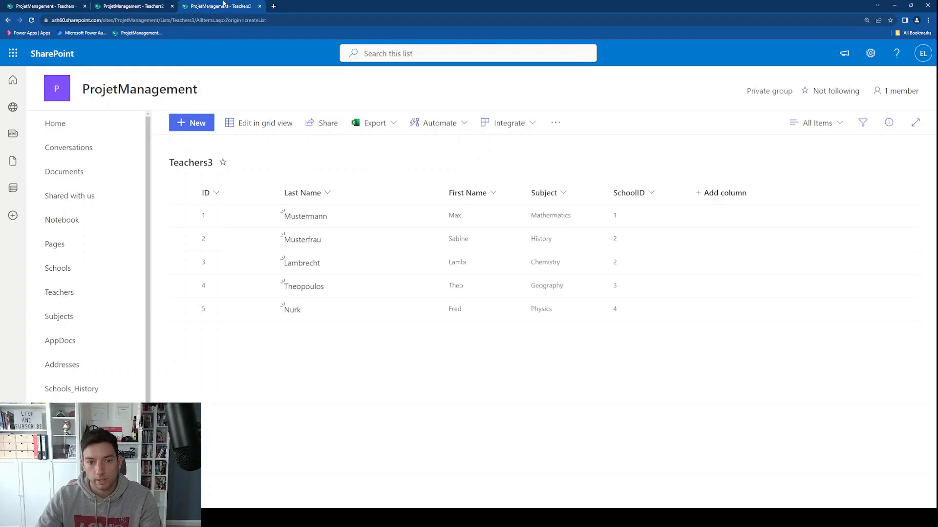
{"action": "left_click", "coordinate": [81, 5]}
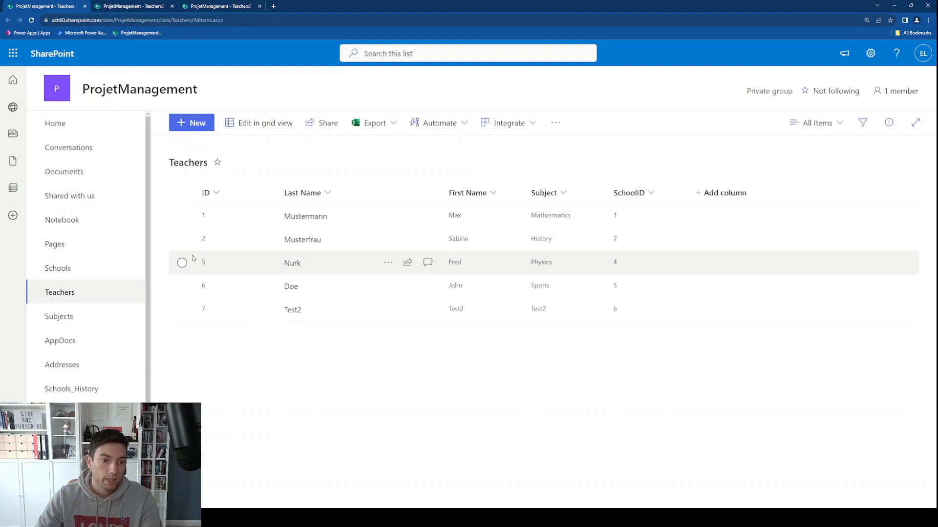
{"action": "left_click", "coordinate": [128, 6]}
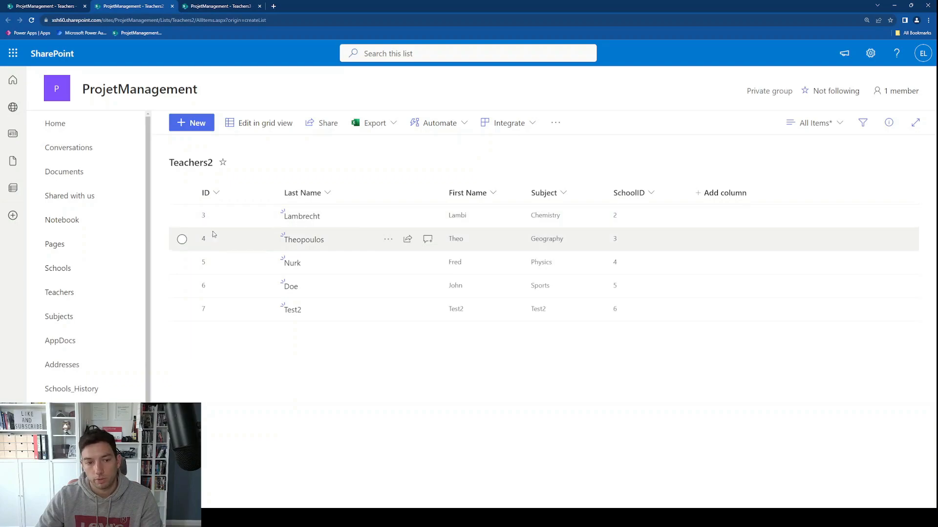
{"action": "left_click", "coordinate": [211, 6]}
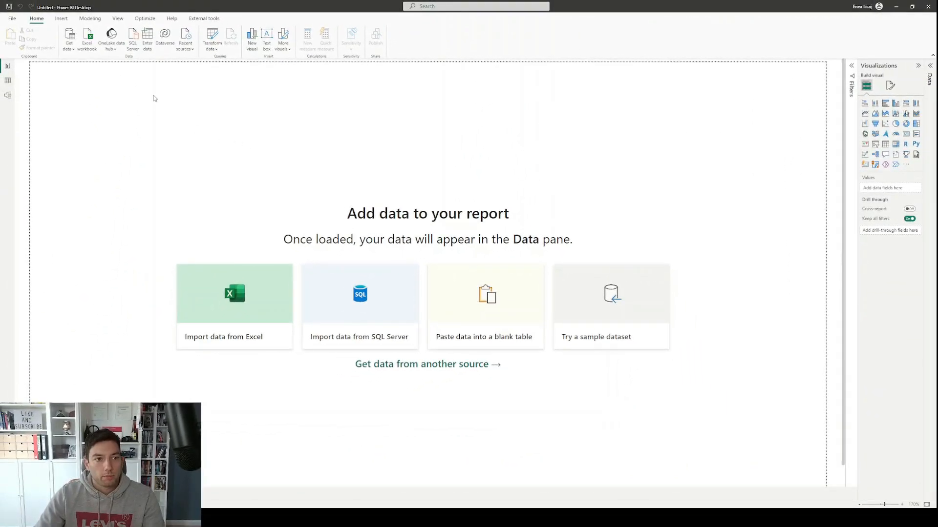
- In Power BI Desktop, start a new data connection using the SharePoint Online List connector
{"action": "left_click", "coordinate": [73, 52]}
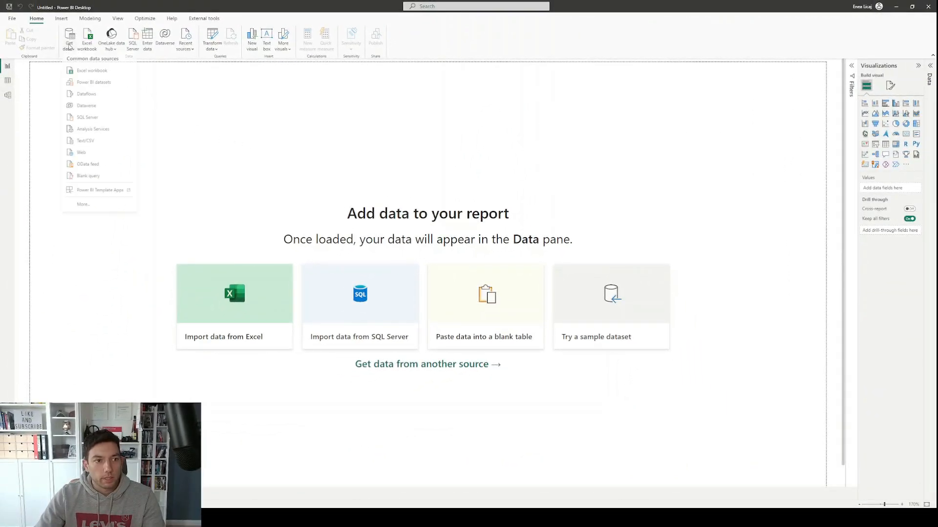
{"action": "left_click", "coordinate": [96, 207]}
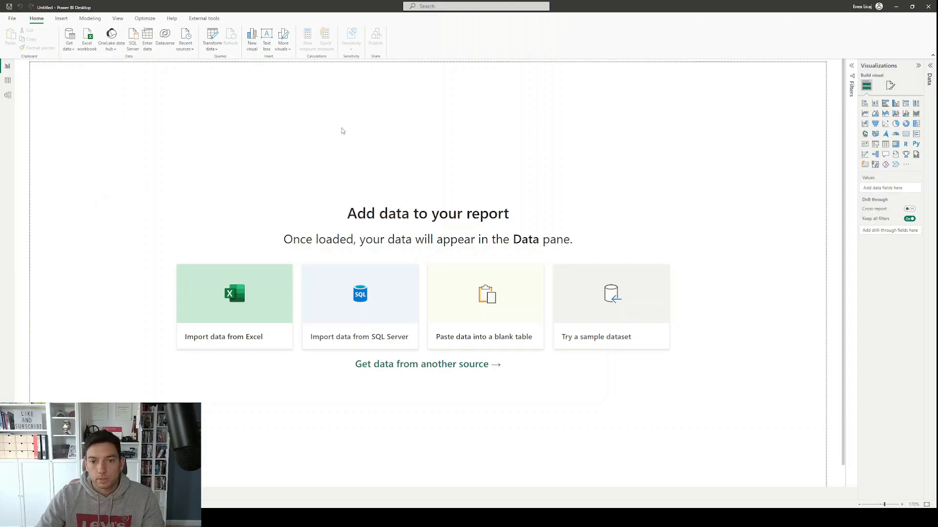
{"action": "left_click", "coordinate": [377, 254]}
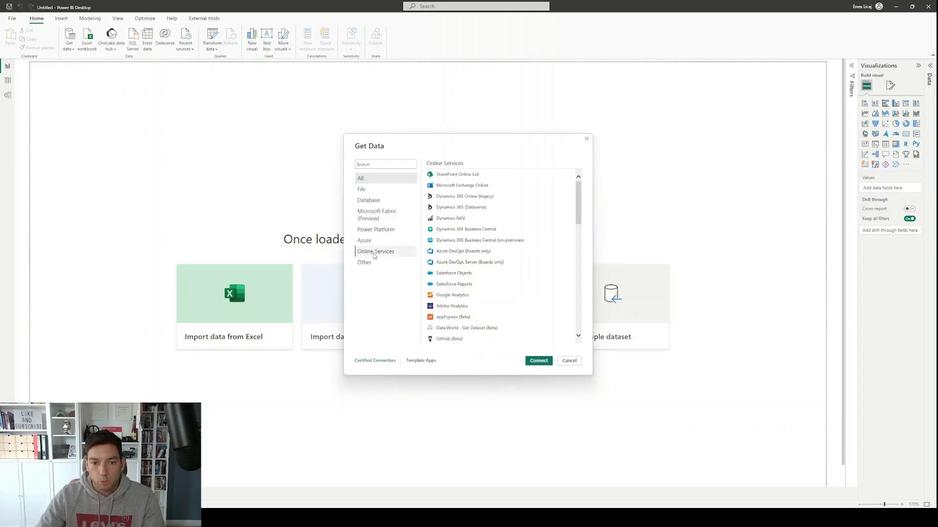
{"action": "left_click", "coordinate": [455, 176]}
{"action": "left_click", "coordinate": [537, 360]}
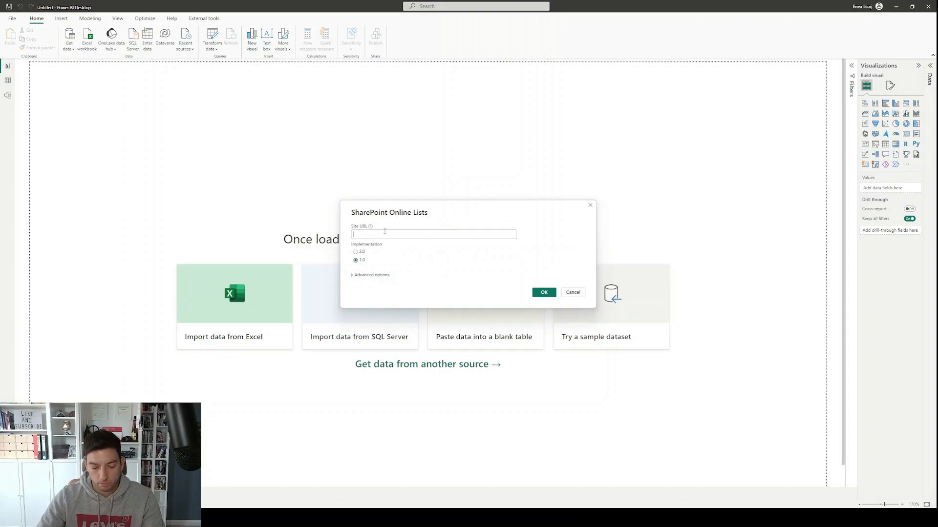
{"action": "key", "text": "super"}
{"action": "key", "text": "super"}
{"action": "key", "text": "super+v"}
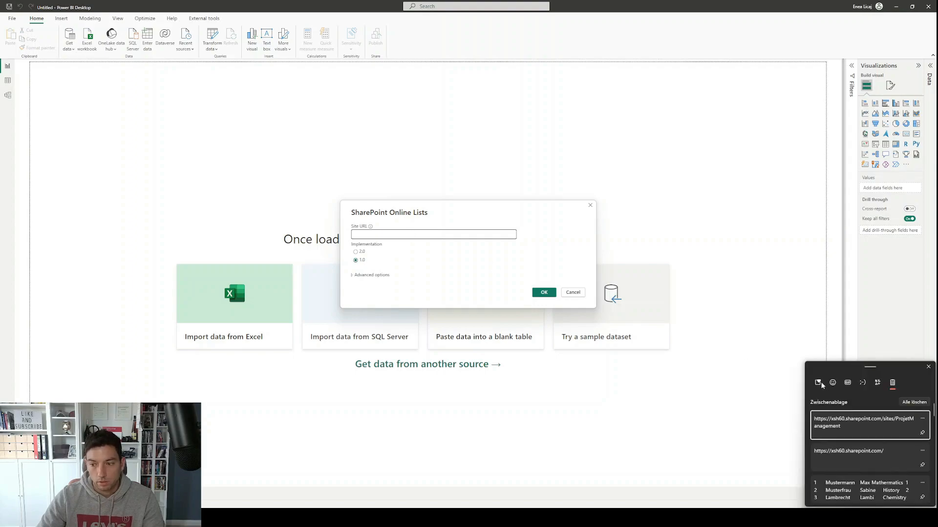
{"action": "left_click", "coordinate": [867, 432]}
{"action": "left_click_drag", "start_coordinate": [467, 235], "coordinate": [355, 239]}
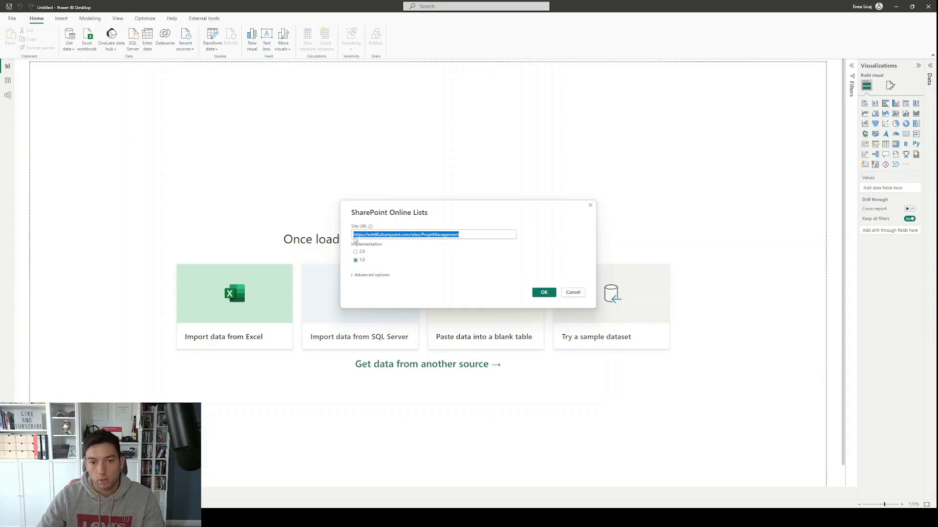
{"action": "left_click", "coordinate": [356, 252]}
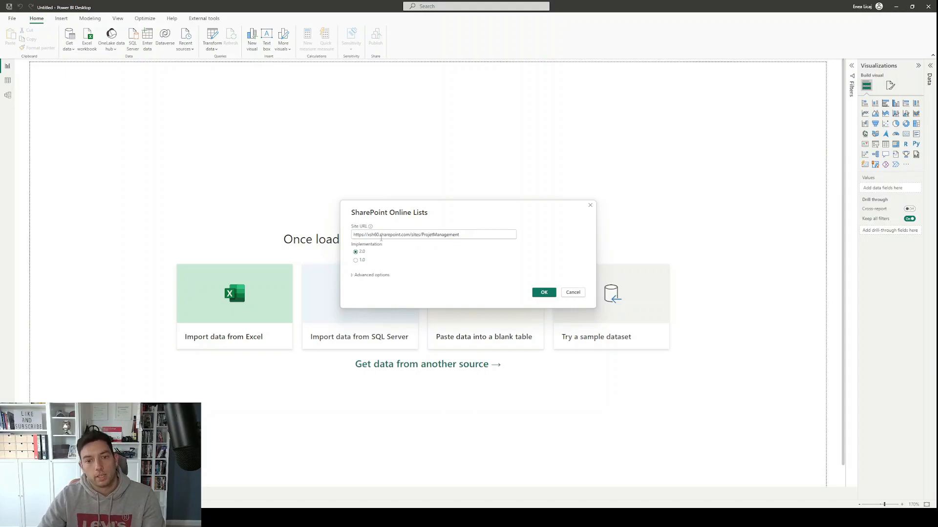
{"action": "left_click_drag", "start_coordinate": [367, 236], "coordinate": [378, 236]}
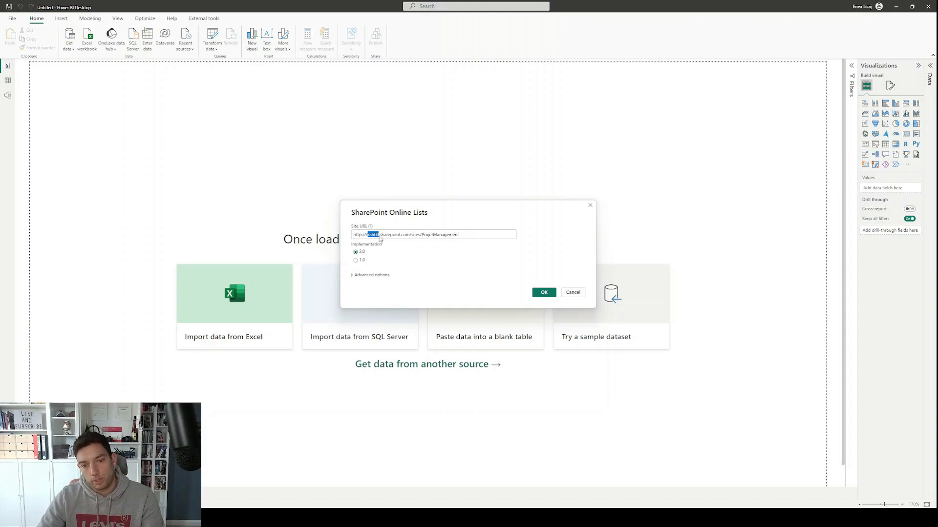
{"action": "left_click", "coordinate": [413, 236]}
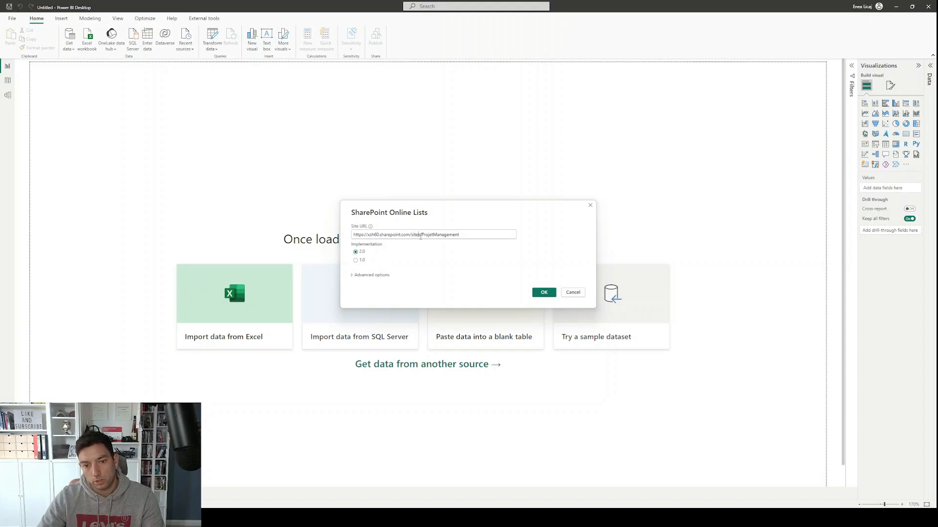
{"action": "left_click_drag", "start_coordinate": [423, 236], "coordinate": [466, 236]}
{"action": "left_click", "coordinate": [466, 236]}
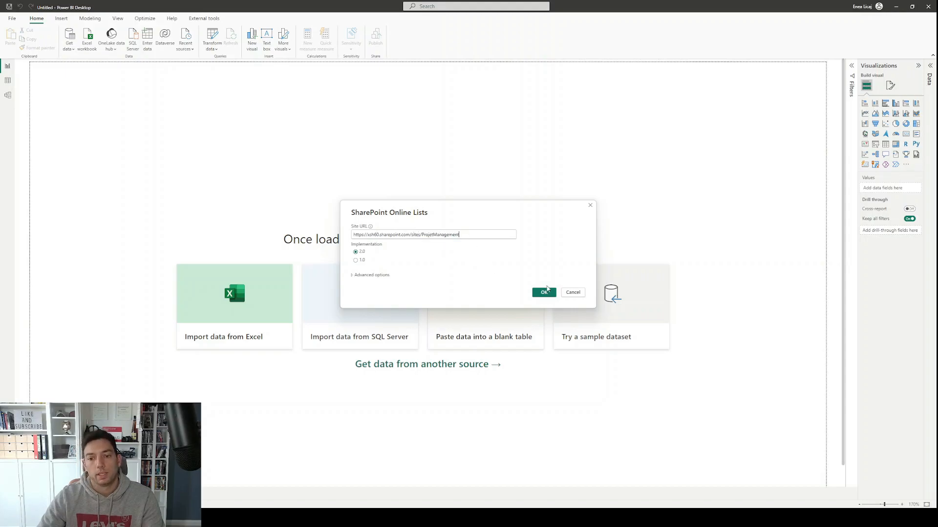
{"action": "left_click", "coordinate": [553, 292]}
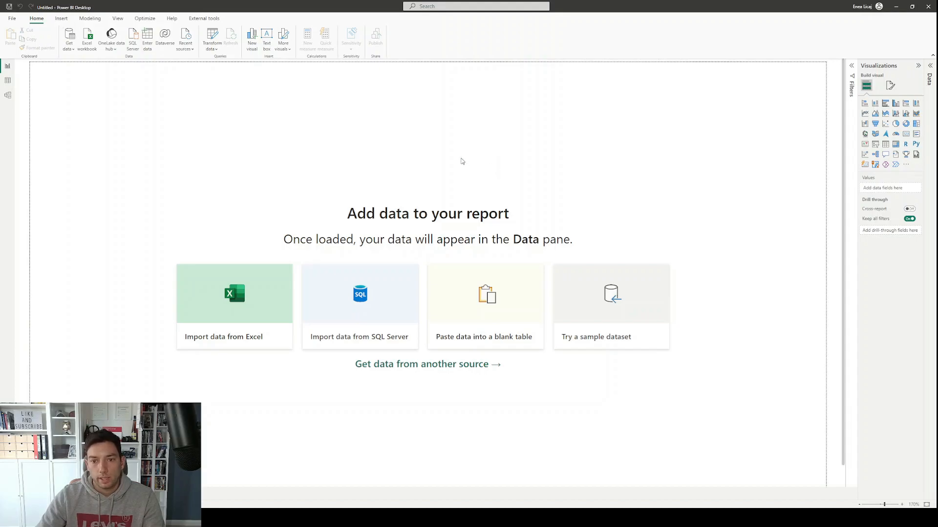
- Select the Teachers, Teachers2 and Teachers3 lists and open them for transformation in a maximized Power Query Editor
{"action": "scroll", "coordinate": [356, 215], "scroll_direction": "down", "scroll_amount": 5}
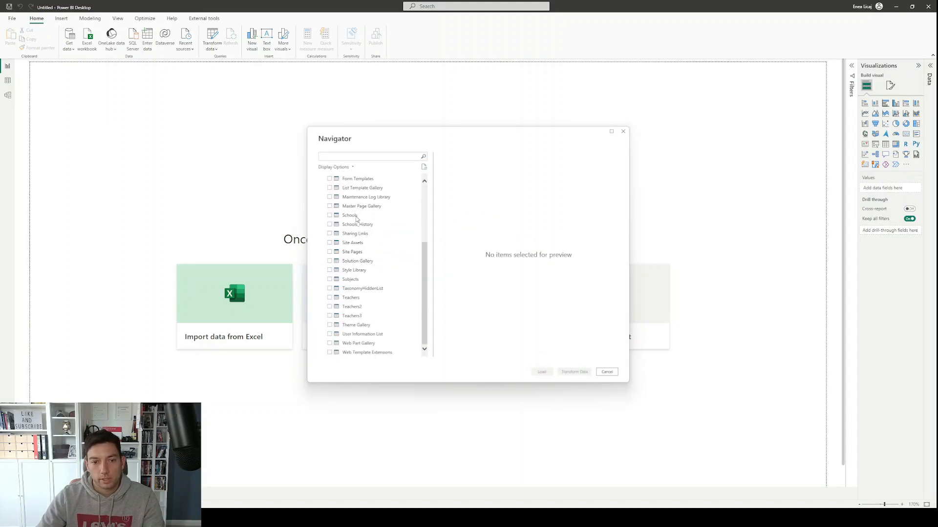
{"action": "left_click", "coordinate": [330, 297]}
{"action": "left_click", "coordinate": [330, 307]}
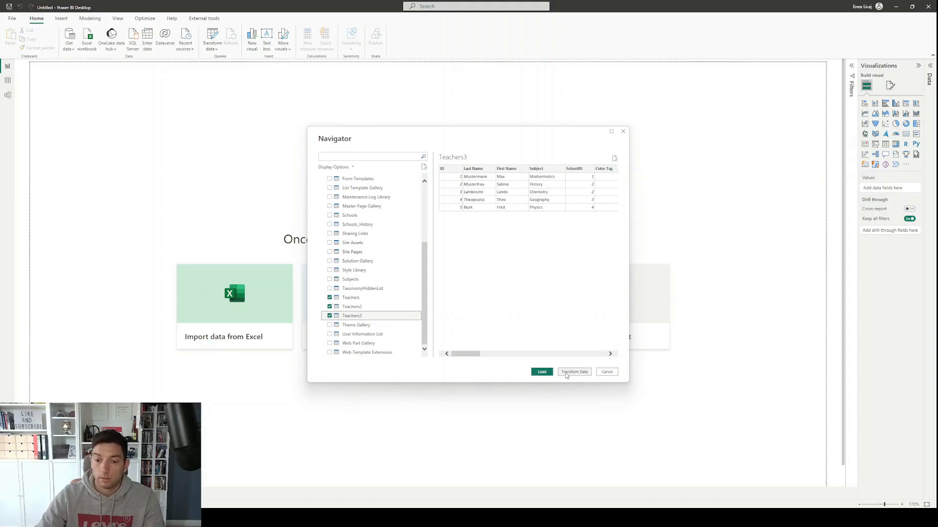
{"action": "left_click", "coordinate": [566, 374]}
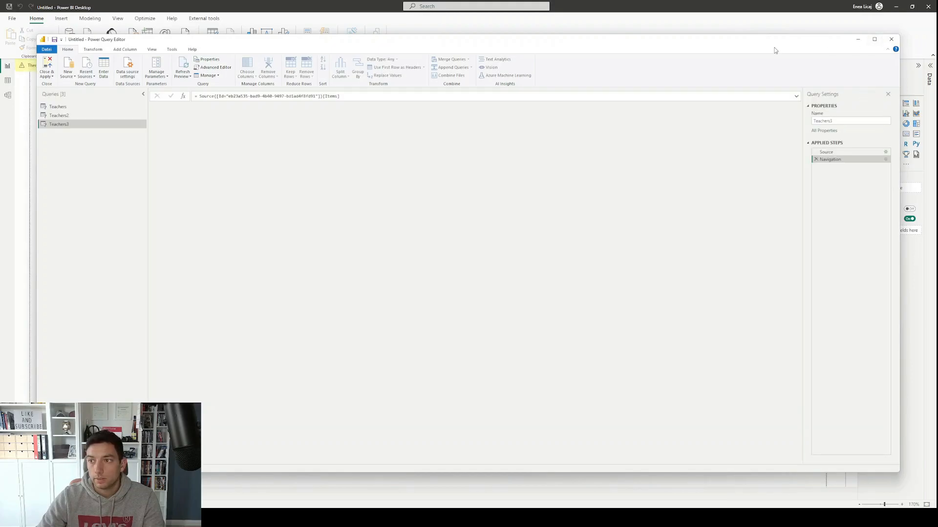
{"action": "left_click", "coordinate": [874, 39]}
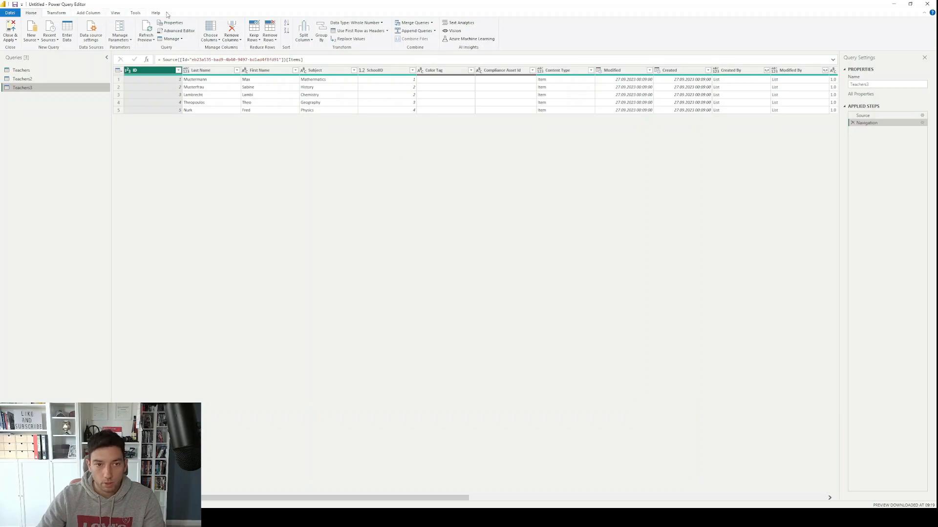
- Start a merge as a new query with Teachers3 as the first table and Teachers2 as the second
{"action": "left_click", "coordinate": [432, 23]}
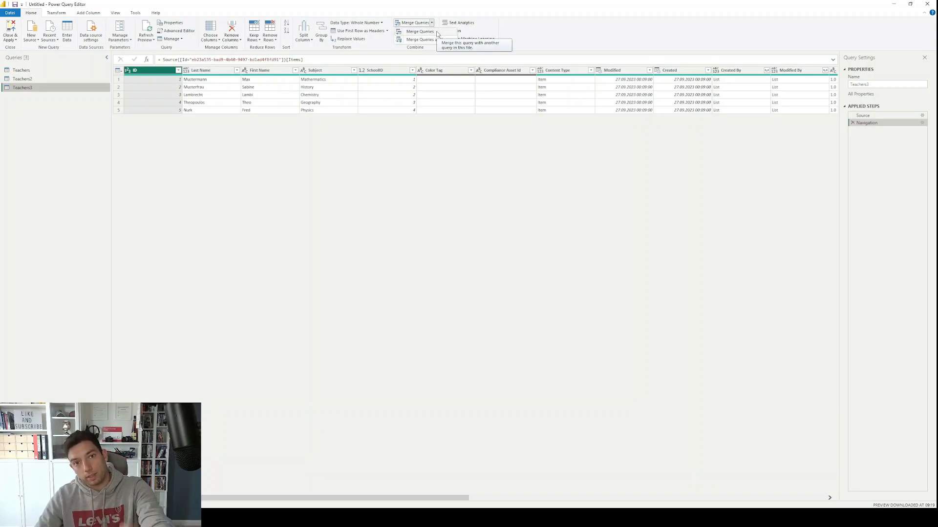
{"action": "left_click", "coordinate": [29, 91]}
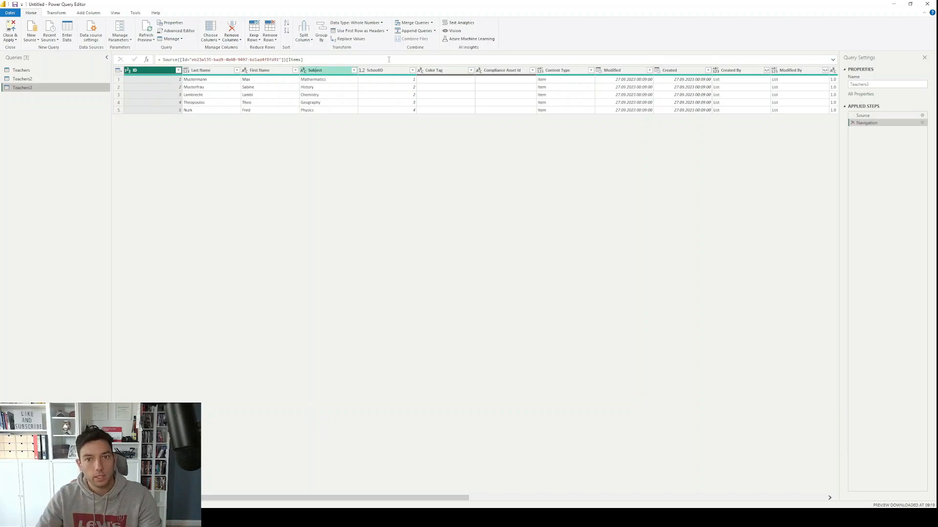
{"action": "left_click", "coordinate": [432, 23]}
{"action": "left_click", "coordinate": [441, 40]}
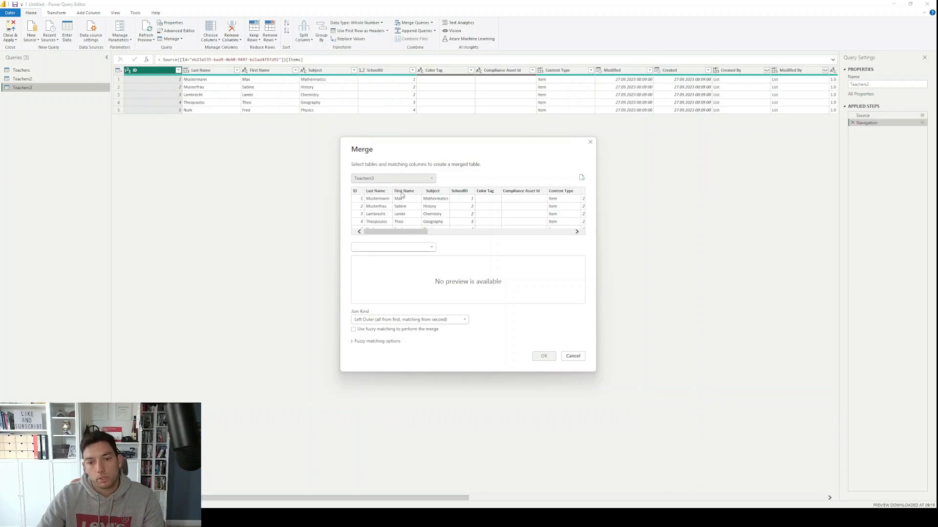
{"action": "left_click", "coordinate": [423, 247]}
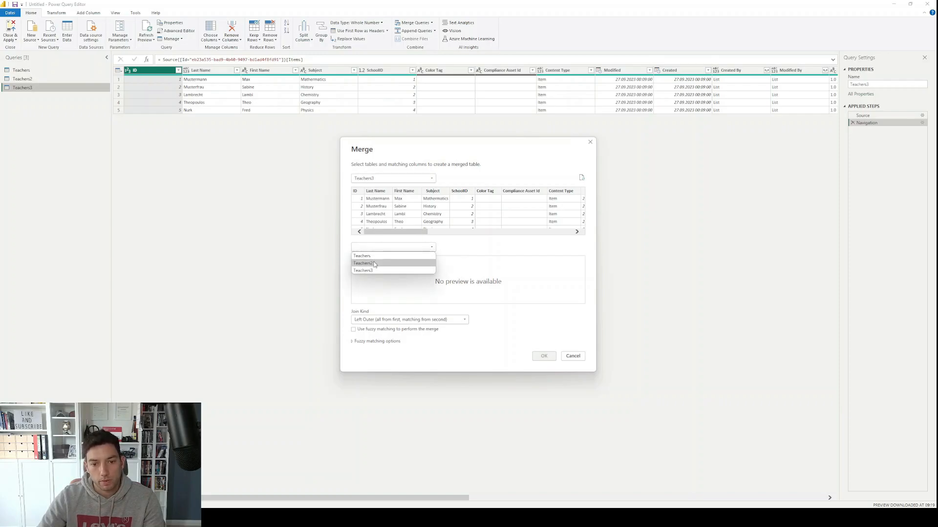
{"action": "left_click", "coordinate": [455, 257]}
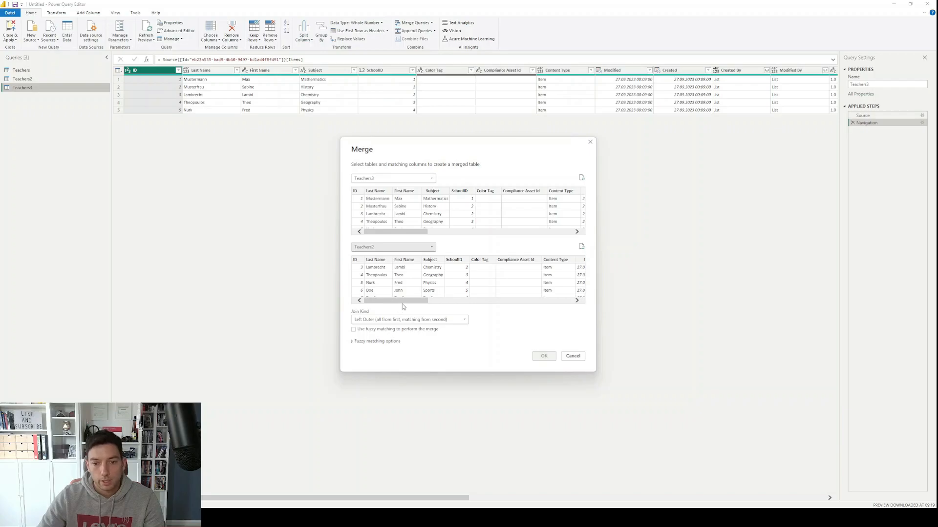
- Match both tables on their ID columns and create the merged query with a Full Outer join
{"action": "left_click", "coordinate": [359, 195]}
{"action": "left_click", "coordinate": [359, 260]}
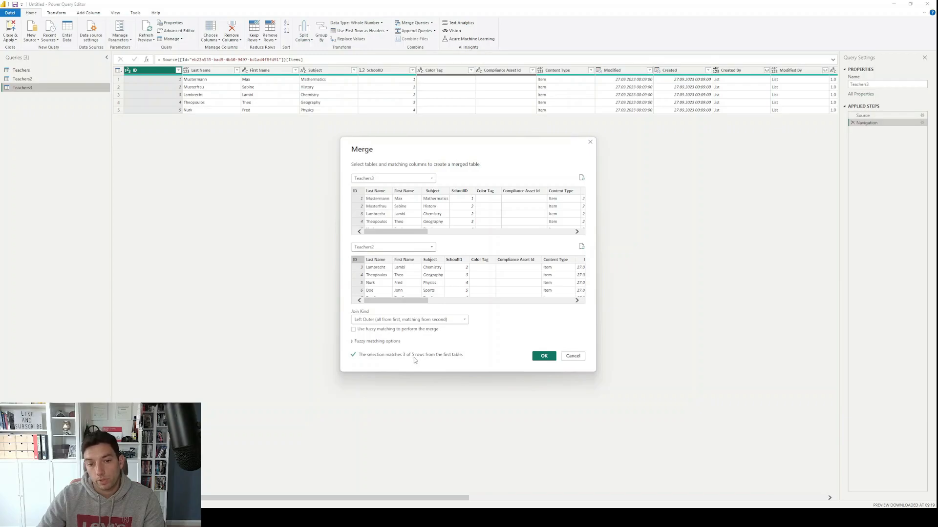
{"action": "left_click", "coordinate": [461, 321]}
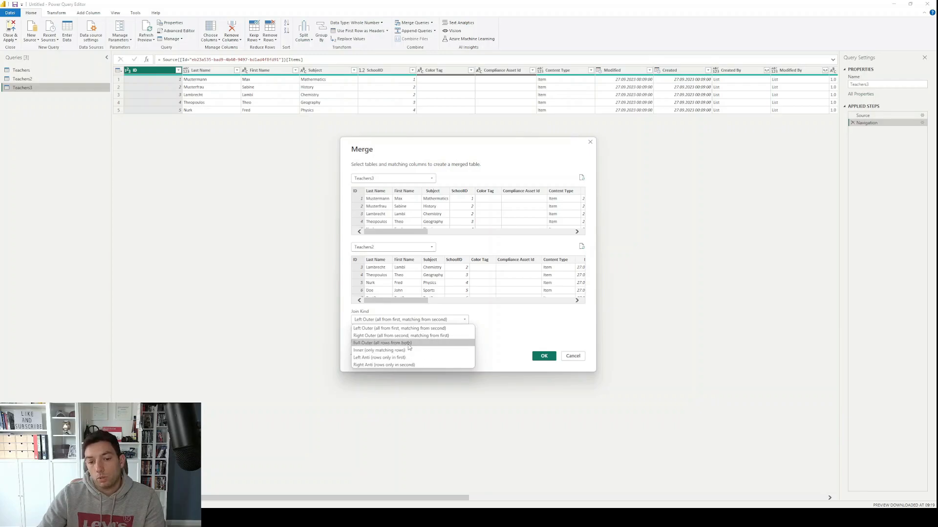
{"action": "left_click", "coordinate": [391, 343]}
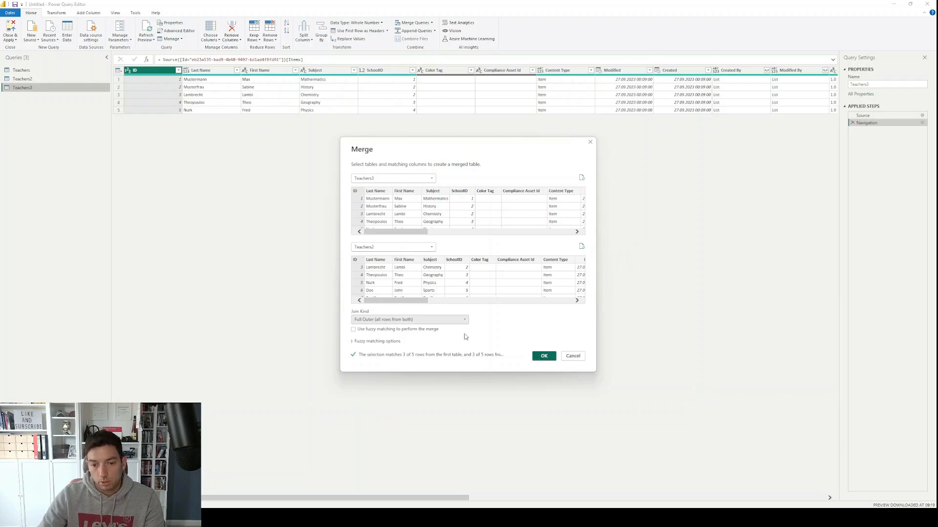
{"action": "left_click", "coordinate": [543, 356]}
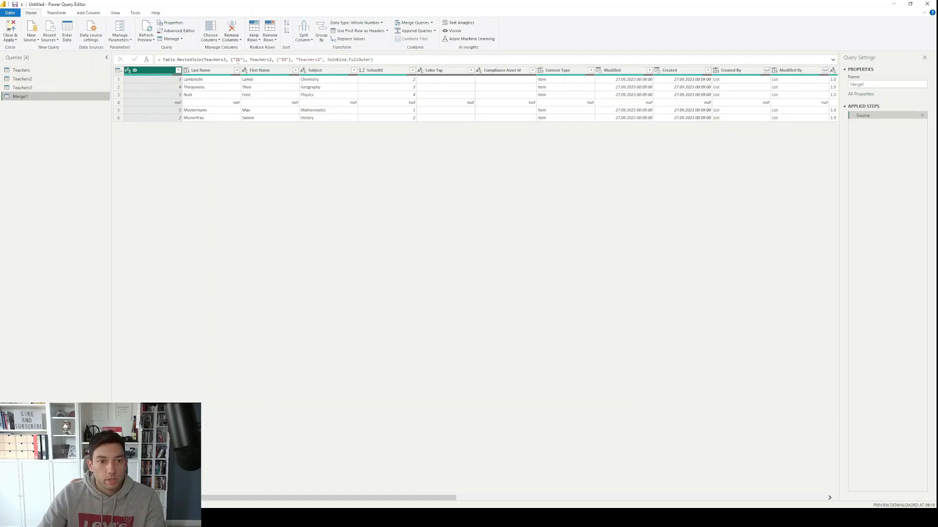
- Compare the rows of the Teachers2 and Teachers3 queries with those in the merged query
{"action": "left_click", "coordinate": [25, 80]}
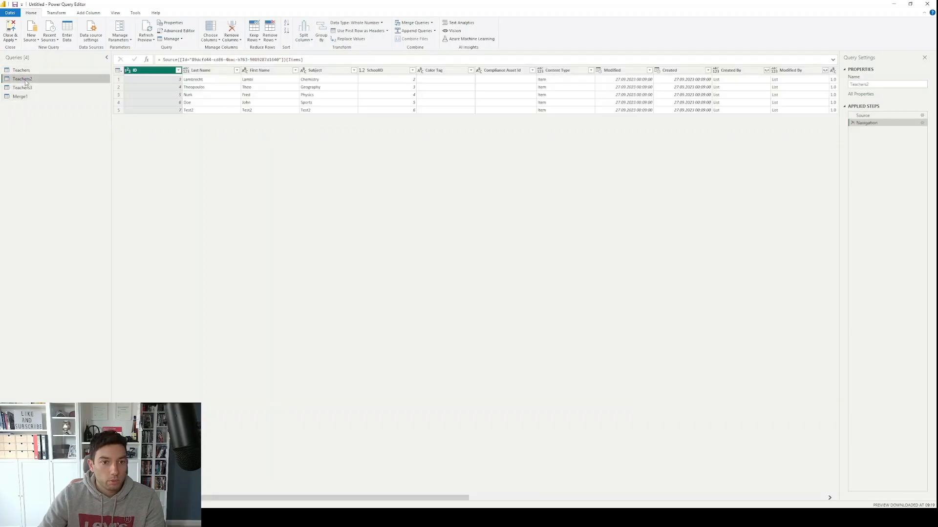
{"action": "left_click", "coordinate": [69, 88]}
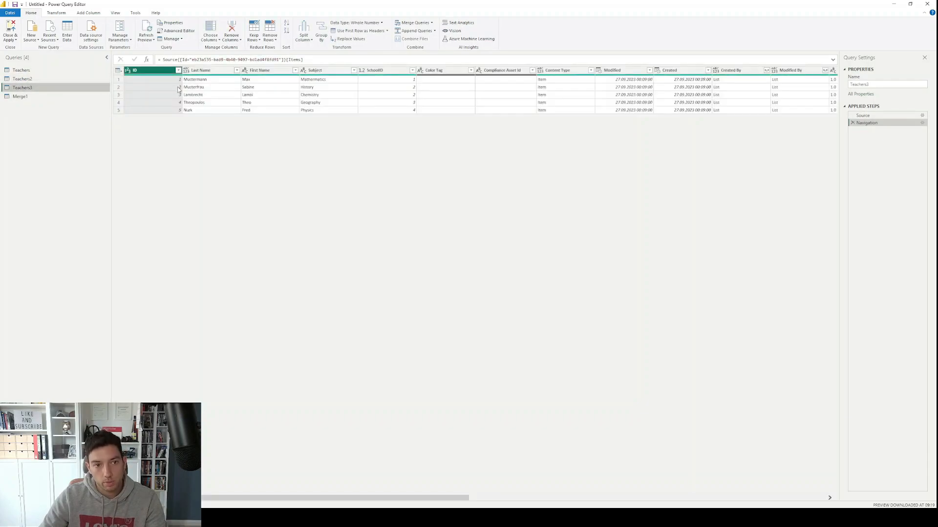
{"action": "left_click", "coordinate": [22, 97]}
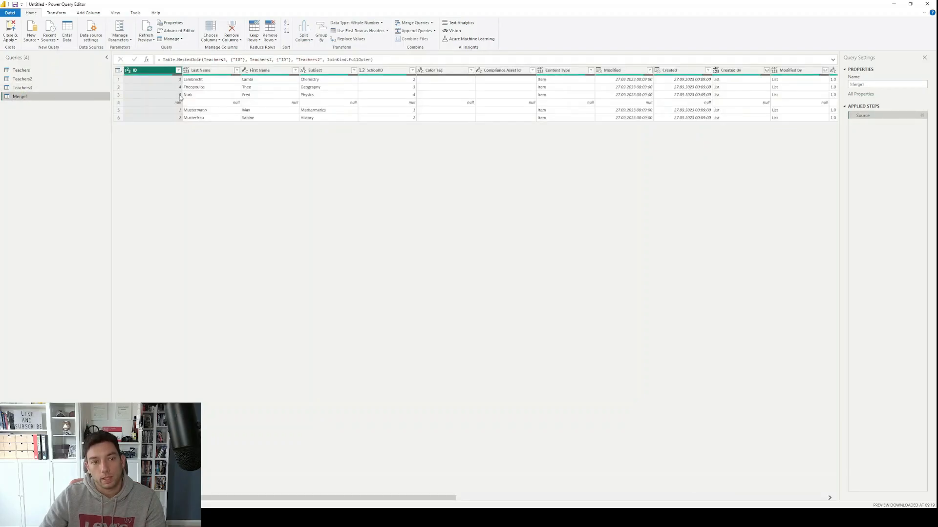
- Check how the IDs from Teachers2 and Teachers3 carry into the Full Outer merge, including its nested Teachers2 column
{"action": "left_click", "coordinate": [31, 79]}
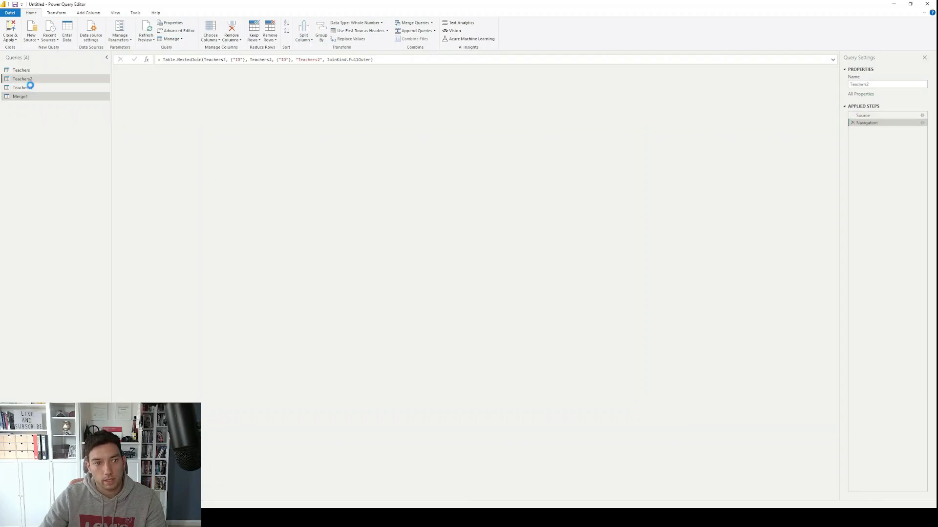
{"action": "left_click", "coordinate": [30, 89]}
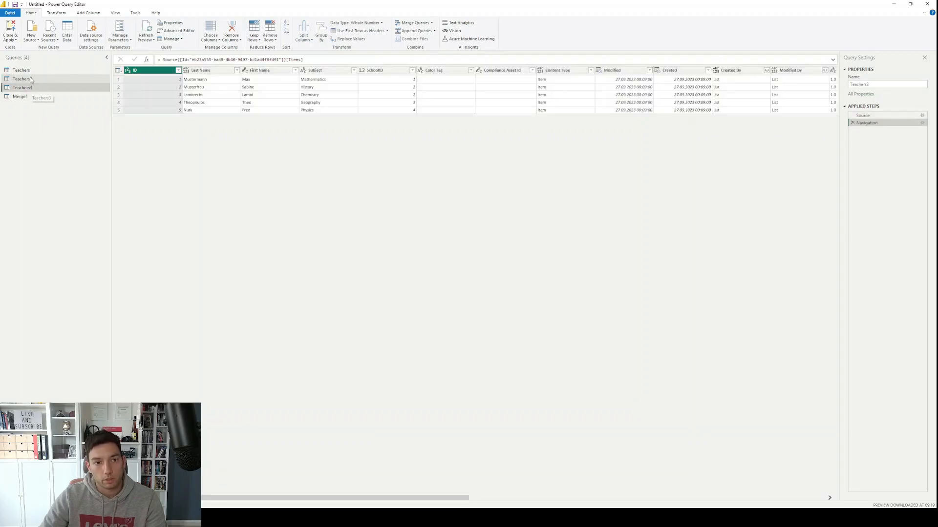
{"action": "left_click", "coordinate": [30, 96]}
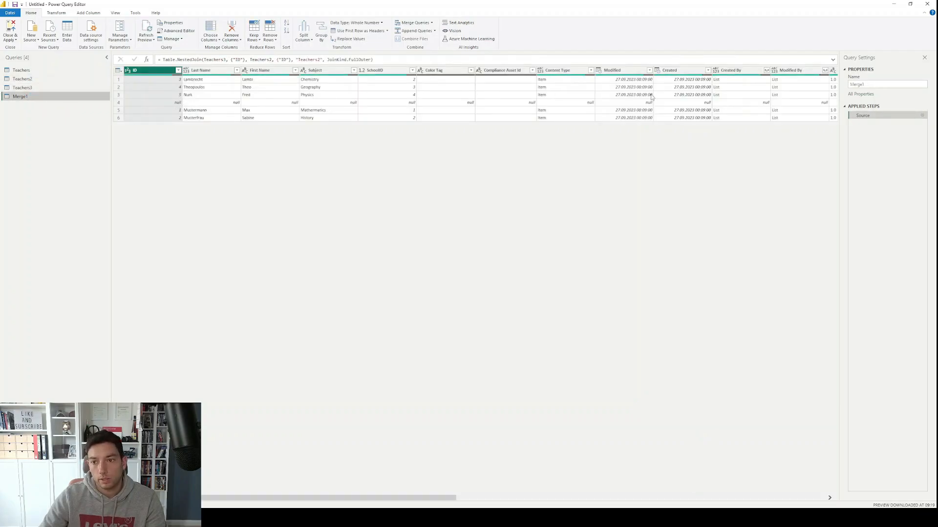
{"action": "scroll", "coordinate": [743, 108], "scroll_direction": "right", "scroll_amount": 10}
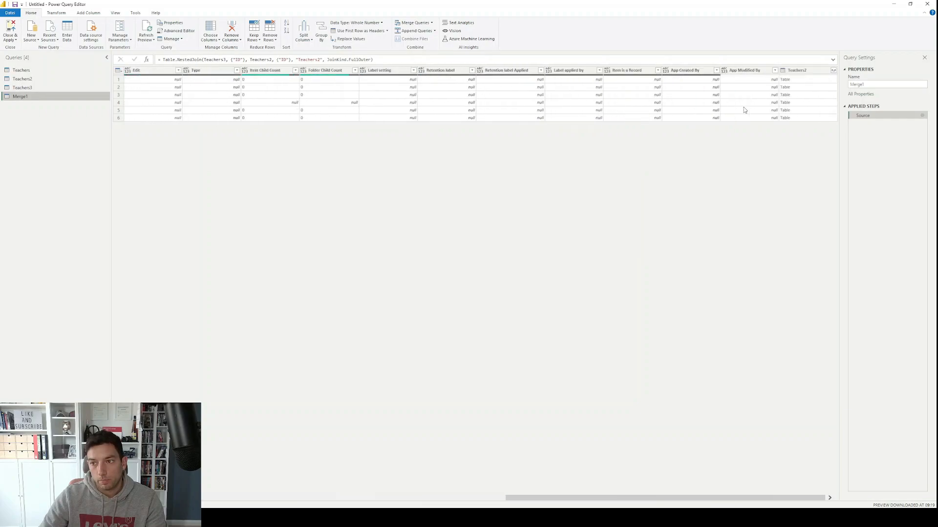
{"action": "scroll", "coordinate": [744, 110], "scroll_direction": "left", "scroll_amount": 10}
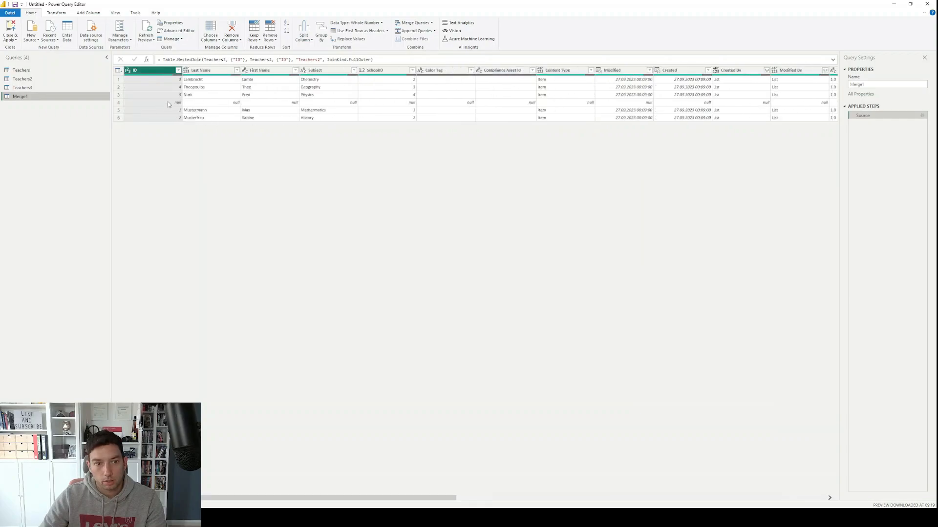
{"action": "left_click", "coordinate": [17, 79]}
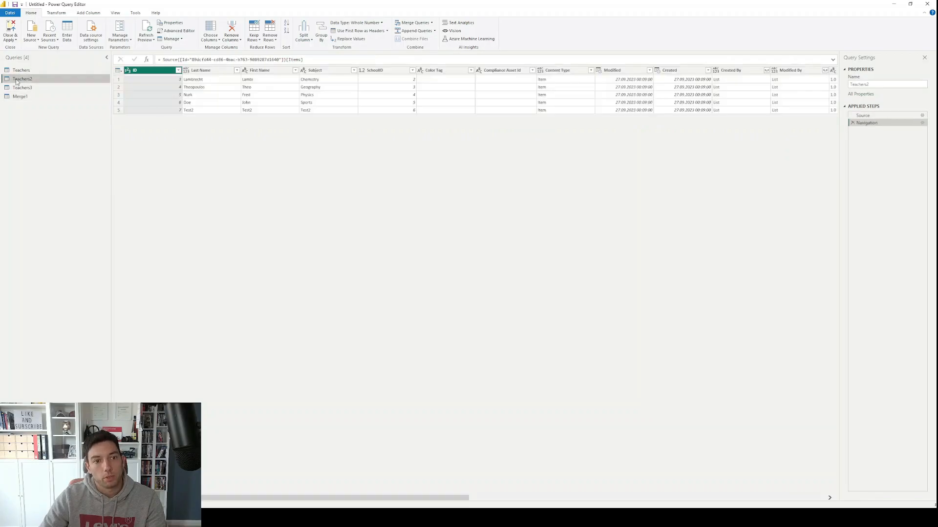
{"action": "left_click", "coordinate": [22, 88]}
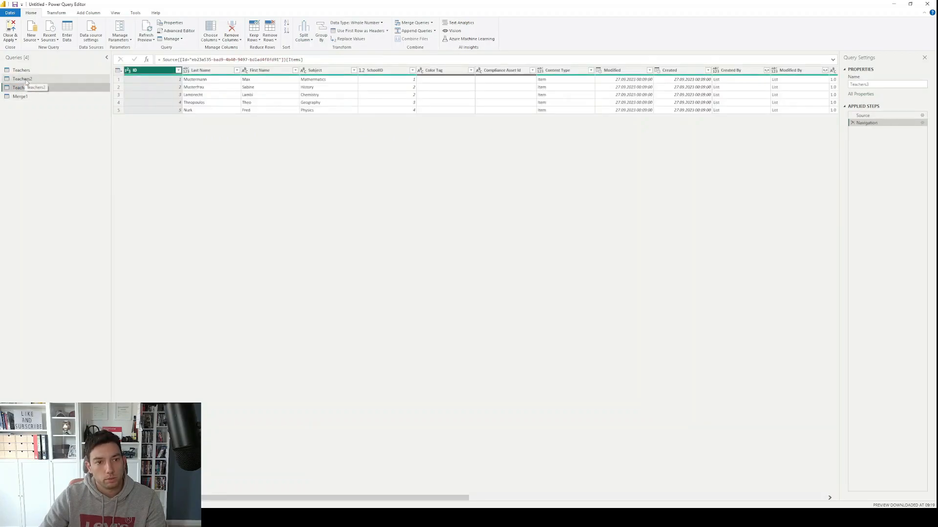
{"action": "left_click", "coordinate": [25, 78]}
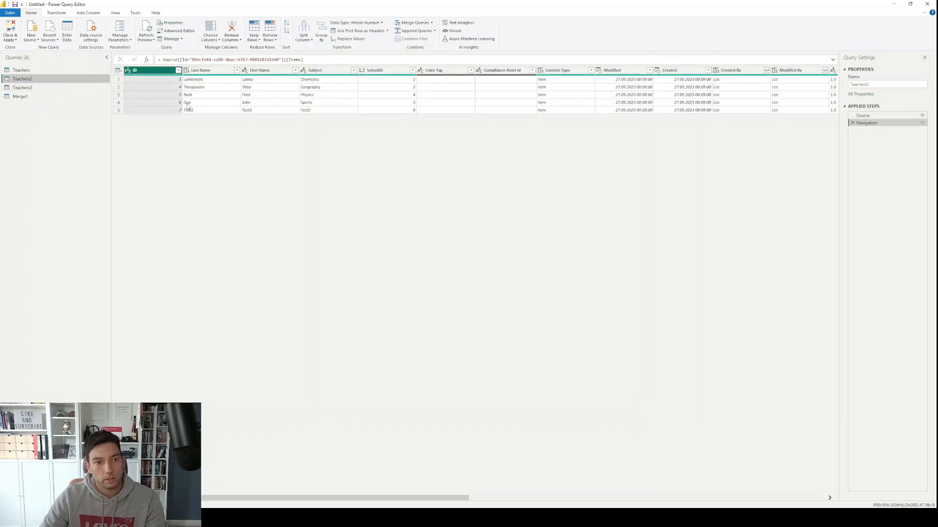
{"action": "left_click", "coordinate": [20, 96]}
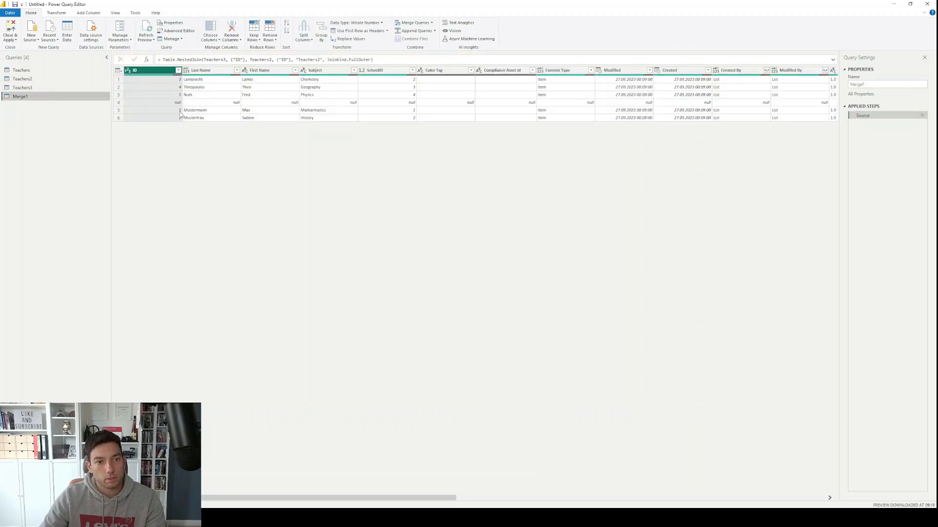
{"action": "left_click", "coordinate": [23, 87]}
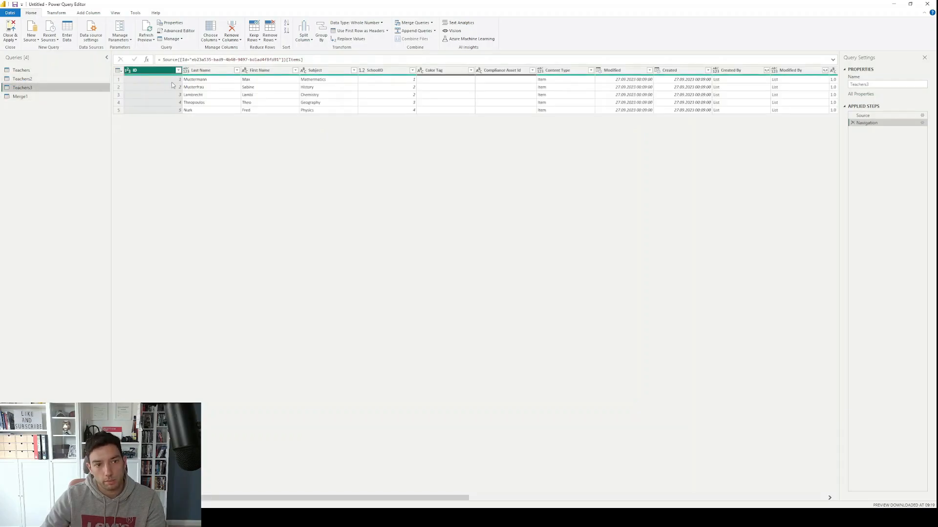
{"action": "left_click", "coordinate": [22, 79]}
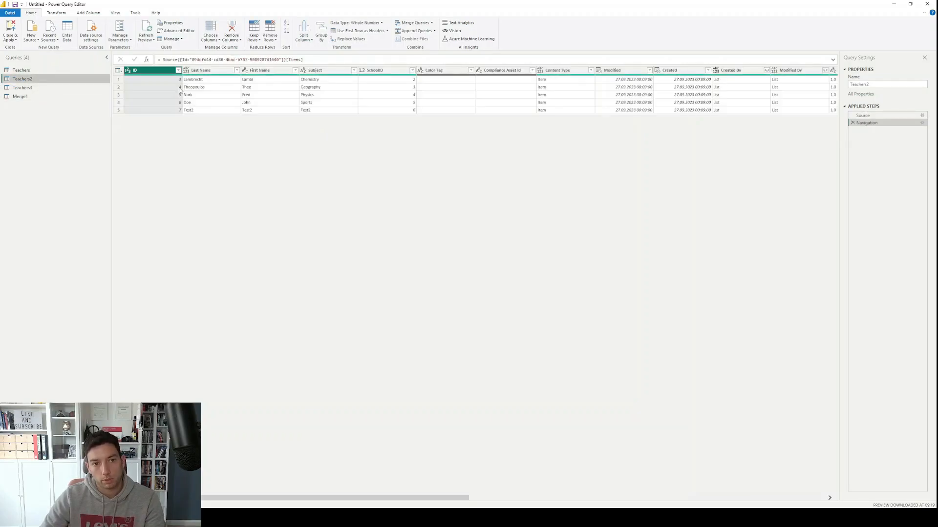
{"action": "left_click", "coordinate": [22, 96]}
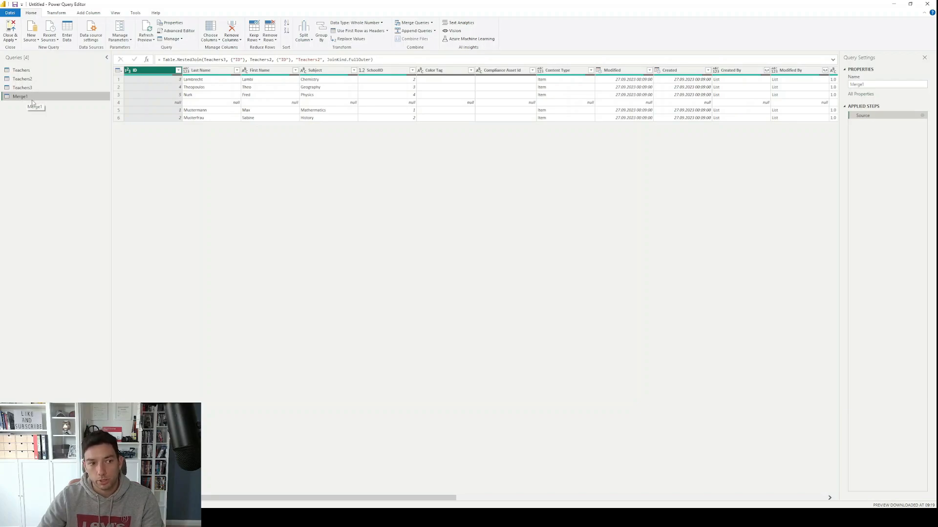
{"action": "left_click", "coordinate": [27, 74]}
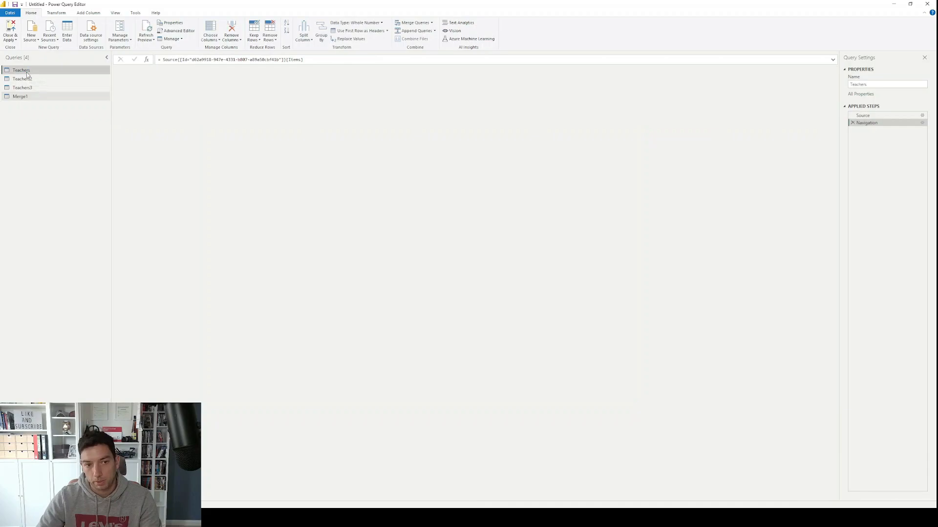
- Delete the merged query and the Teachers3 and Teachers2 queries, keeping only the Teachers query
{"action": "left_click", "coordinate": [31, 96]}
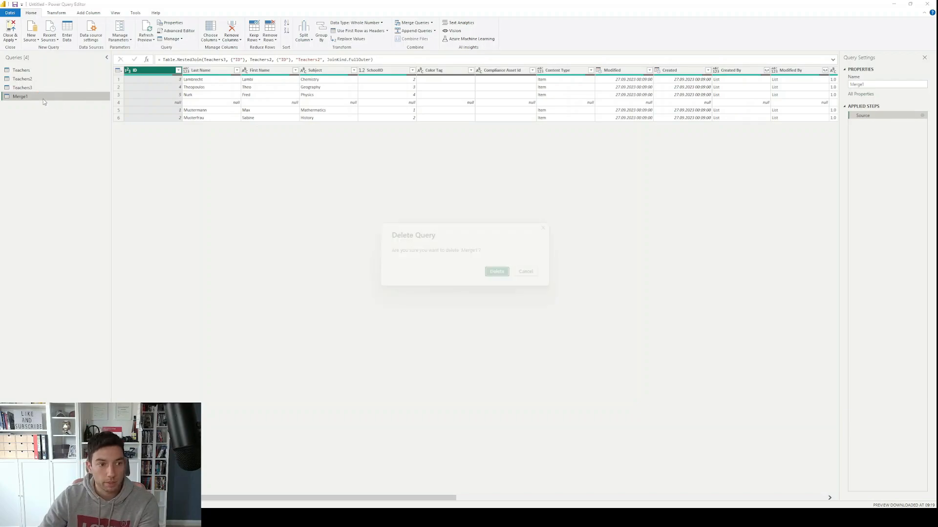
{"action": "key", "text": "Delete"}
{"action": "left_click", "coordinate": [497, 274]}
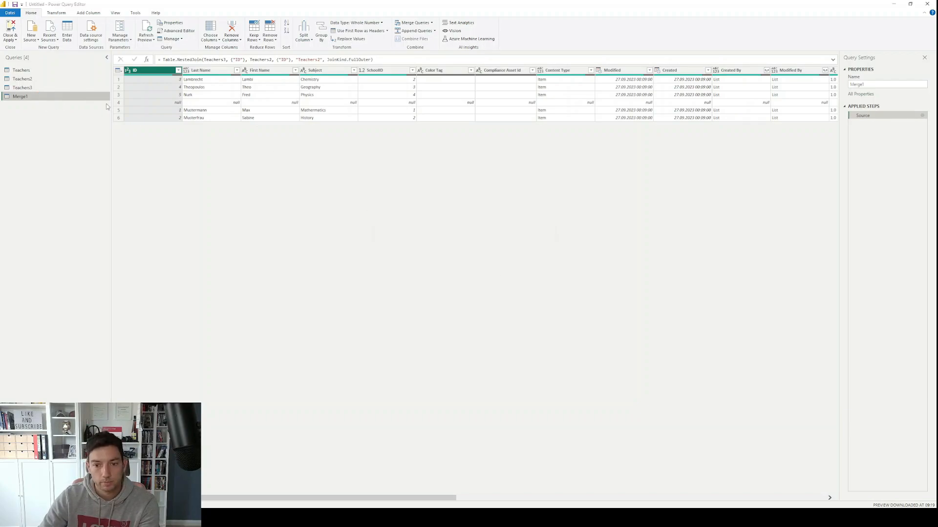
{"action": "left_click", "coordinate": [30, 88]}
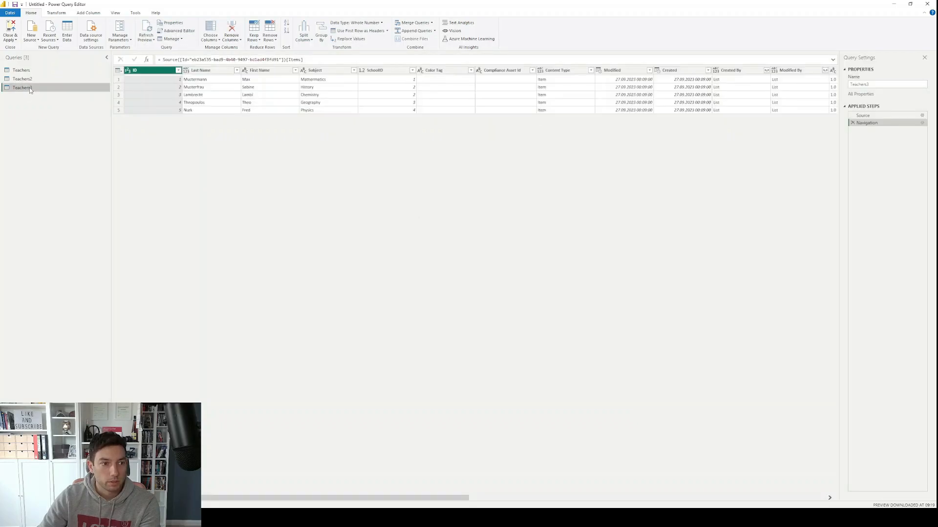
{"action": "key", "text": "Delete"}
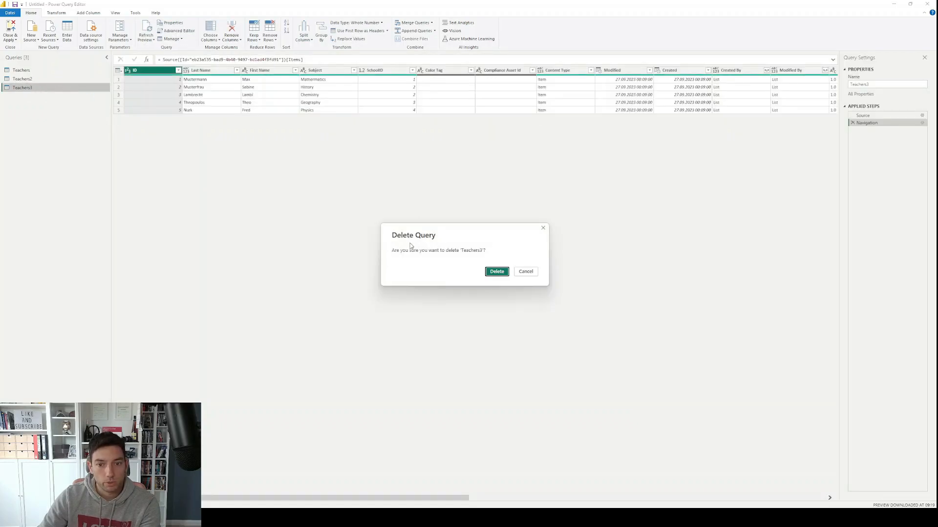
{"action": "left_click", "coordinate": [497, 272]}
{"action": "left_click", "coordinate": [31, 80]}
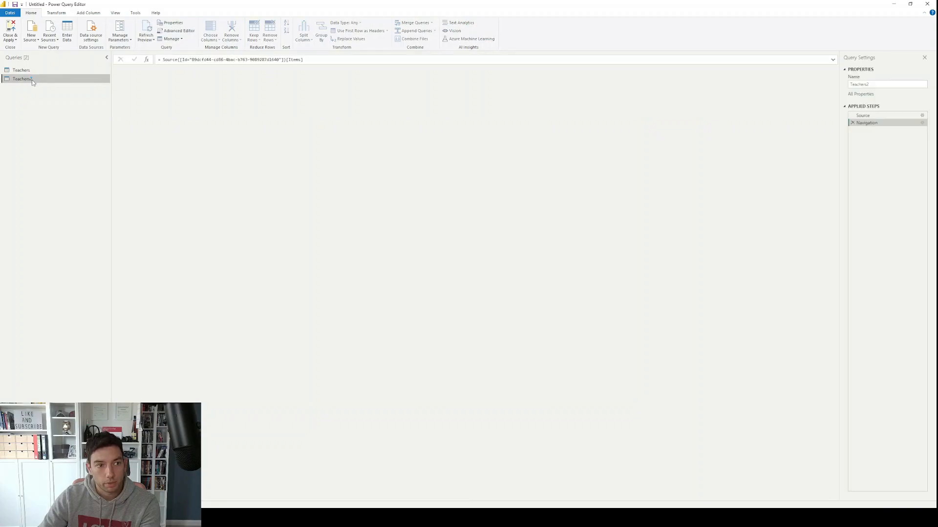
{"action": "key", "text": "Delete"}
{"action": "left_click", "coordinate": [501, 271]}
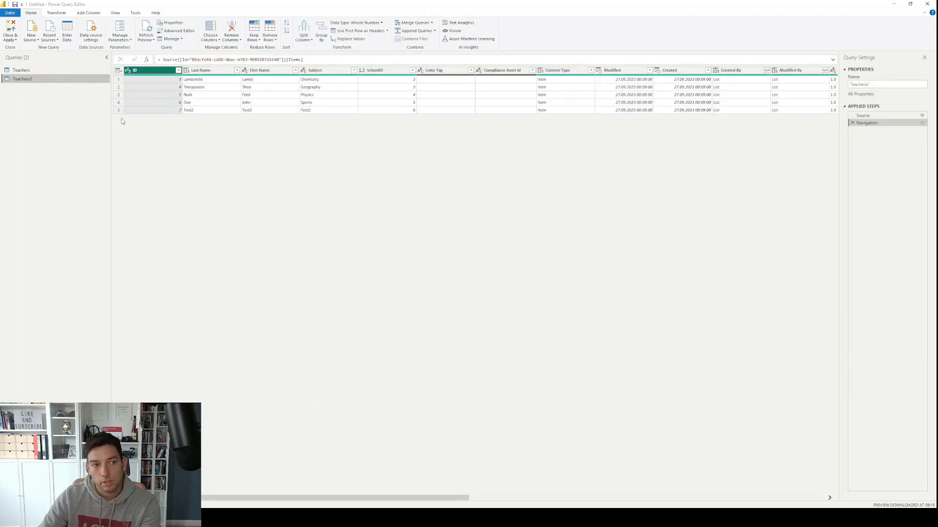
- Remove the Navigation step from the Teachers query and filter the Title column to Teachers, Teachers2 and Teachers3
{"action": "left_click", "coordinate": [23, 70]}
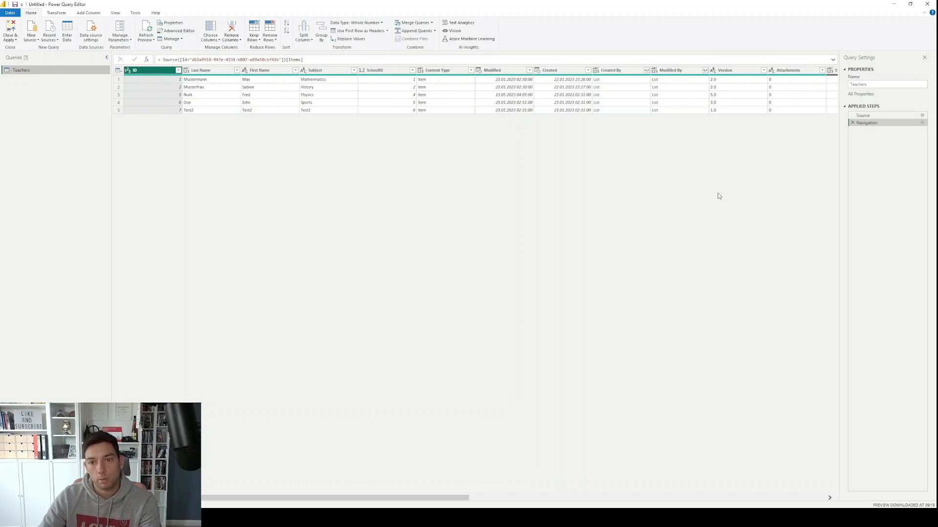
{"action": "left_click", "coordinate": [853, 123]}
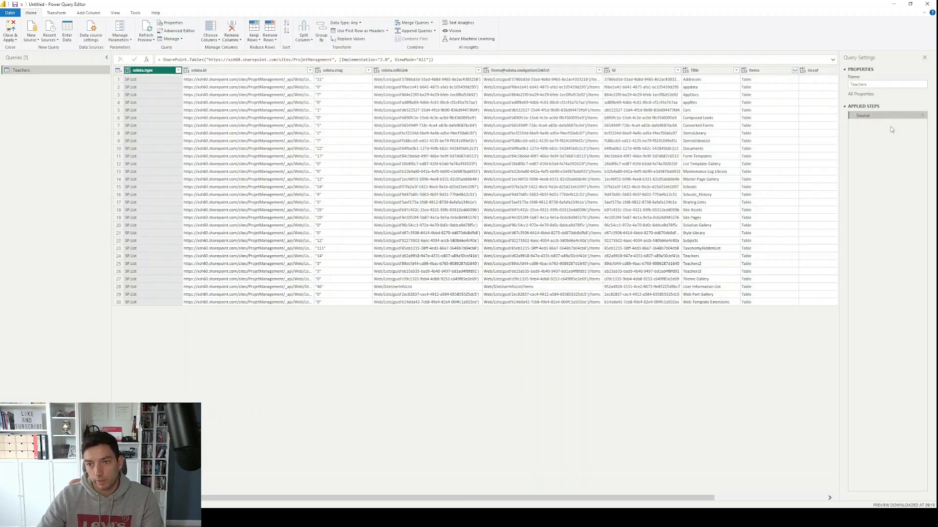
{"action": "scroll", "coordinate": [406, 194], "scroll_direction": "right", "scroll_amount": 5}
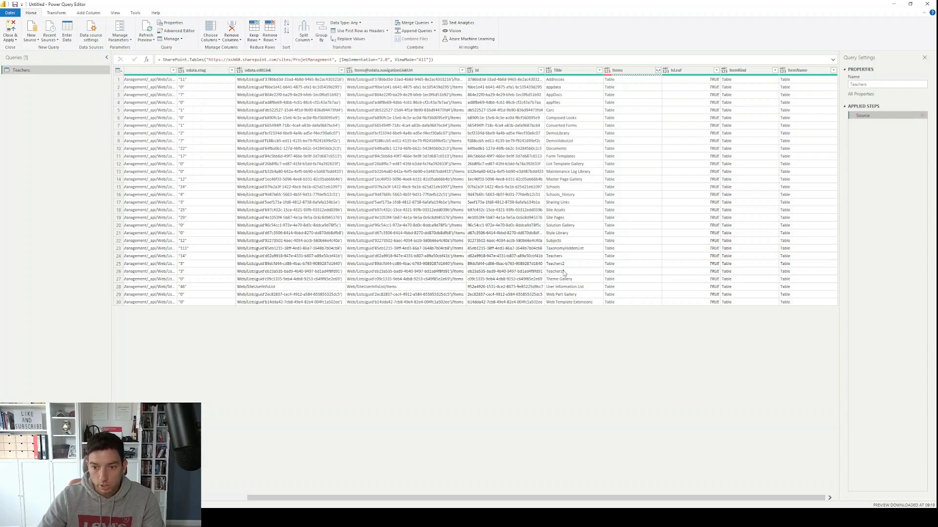
{"action": "left_click", "coordinate": [598, 70]}
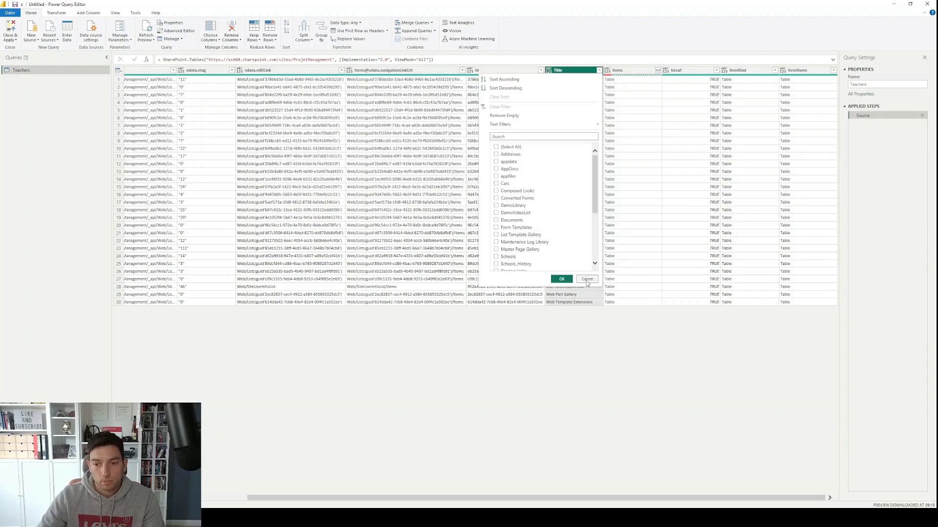
{"action": "left_click", "coordinate": [598, 71]}
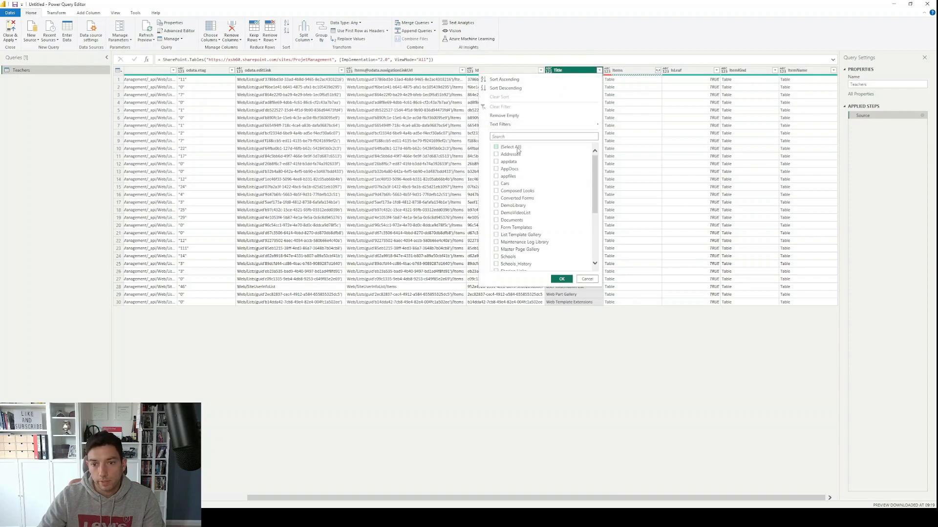
{"action": "scroll", "coordinate": [519, 150], "scroll_direction": "down", "scroll_amount": 1}
{"action": "scroll", "coordinate": [518, 151], "scroll_direction": "down", "scroll_amount": 4}
{"action": "left_click", "coordinate": [496, 223]}
{"action": "left_click", "coordinate": [496, 232]}
{"action": "left_click", "coordinate": [496, 239]}
{"action": "left_click", "coordinate": [561, 279]}
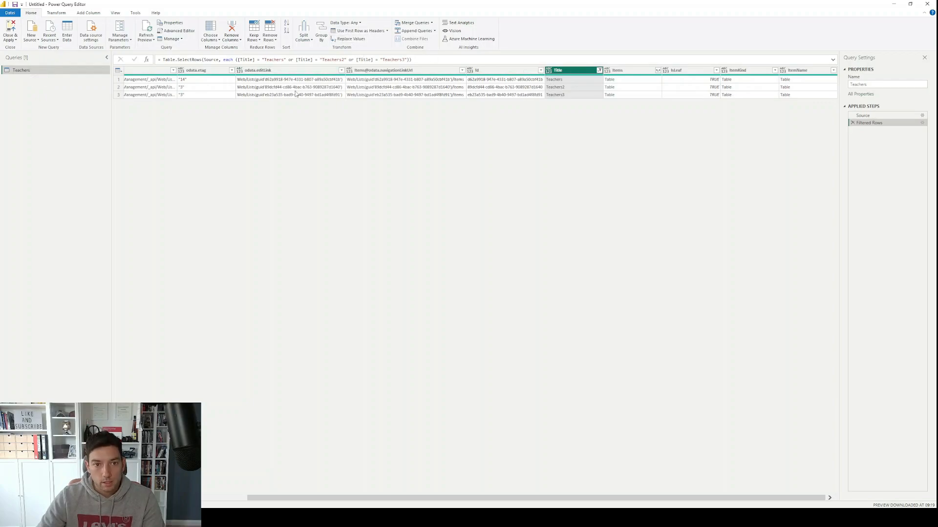
- Choose only the Title and Items columns to keep in the filtered Teachers query
{"action": "scroll", "coordinate": [404, 91], "scroll_direction": "left", "scroll_amount": 3}
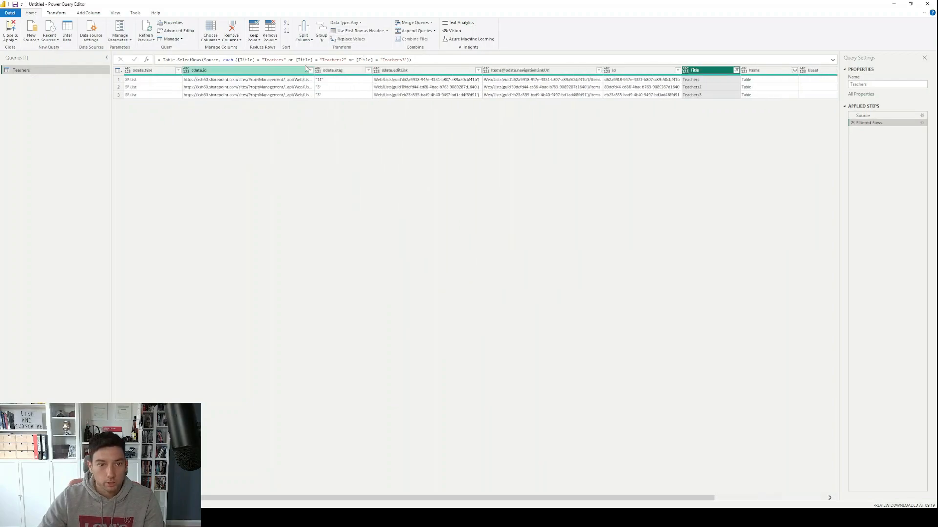
{"action": "left_click", "coordinate": [217, 40]}
{"action": "left_click", "coordinate": [228, 48]}
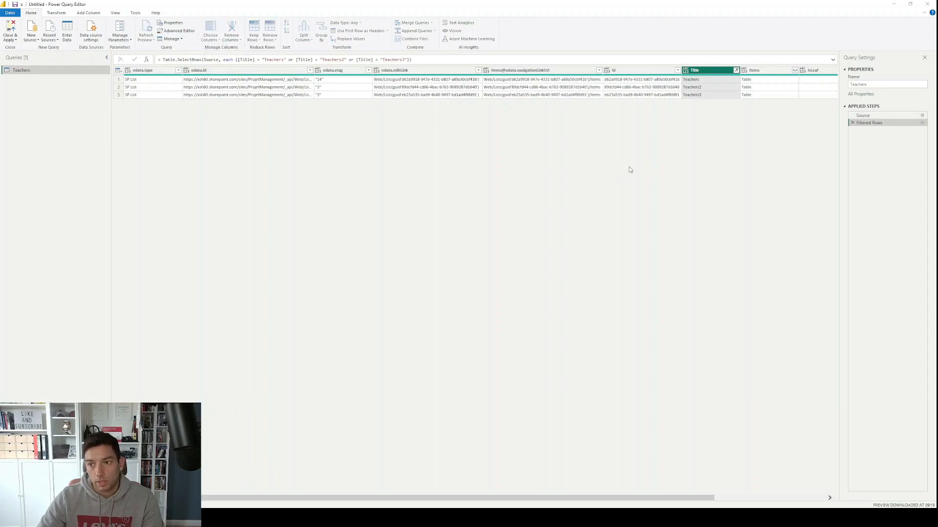
{"action": "left_click", "coordinate": [458, 191]}
{"action": "left_click", "coordinate": [425, 243]}
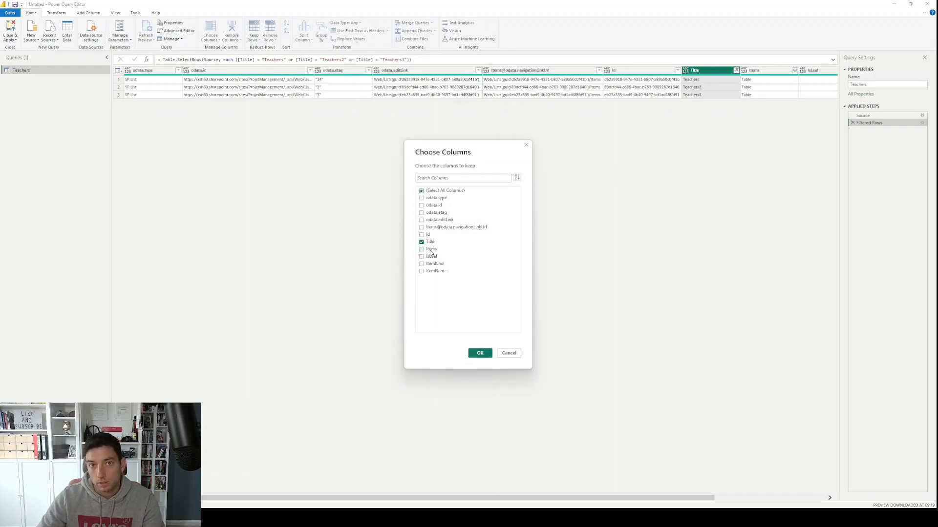
{"action": "left_click", "coordinate": [431, 250]}
{"action": "left_click", "coordinate": [480, 353]}
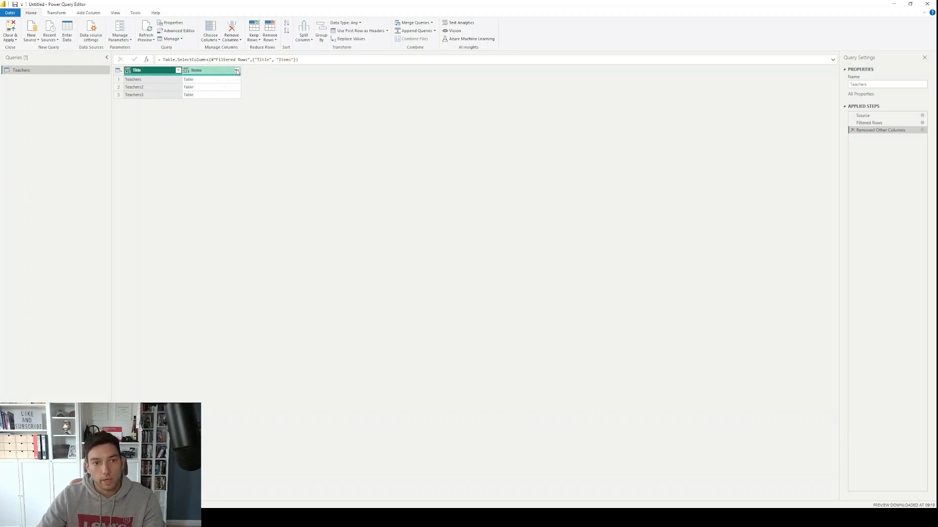
- Expand the Items column into ID, Last Name, First Name, Subject and SchoolID, without using the original column name as prefix
{"action": "left_click", "coordinate": [237, 72]}
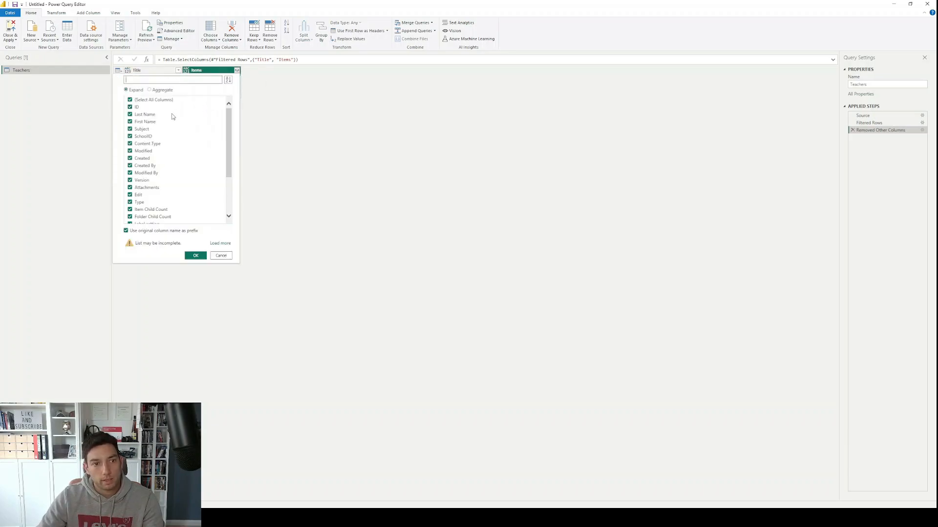
{"action": "left_click", "coordinate": [144, 99]}
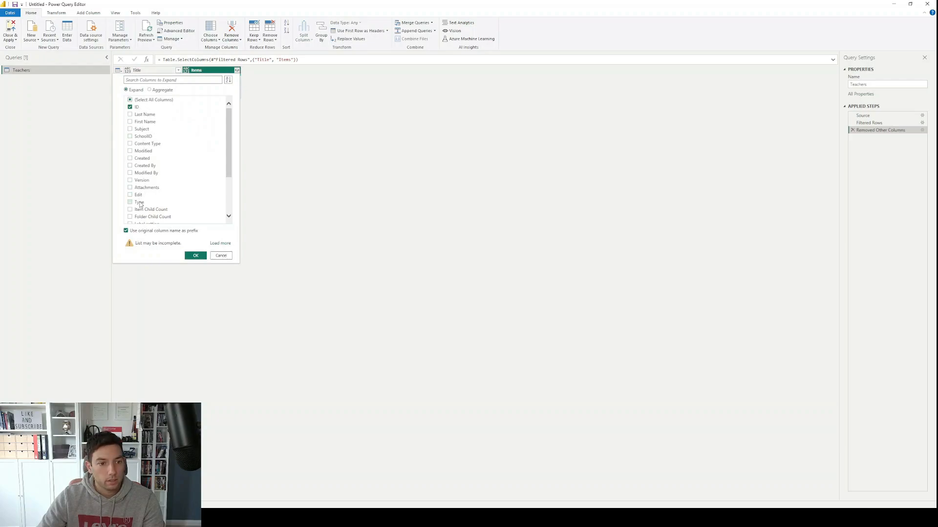
{"action": "scroll", "coordinate": [143, 211], "scroll_direction": "down", "scroll_amount": 3}
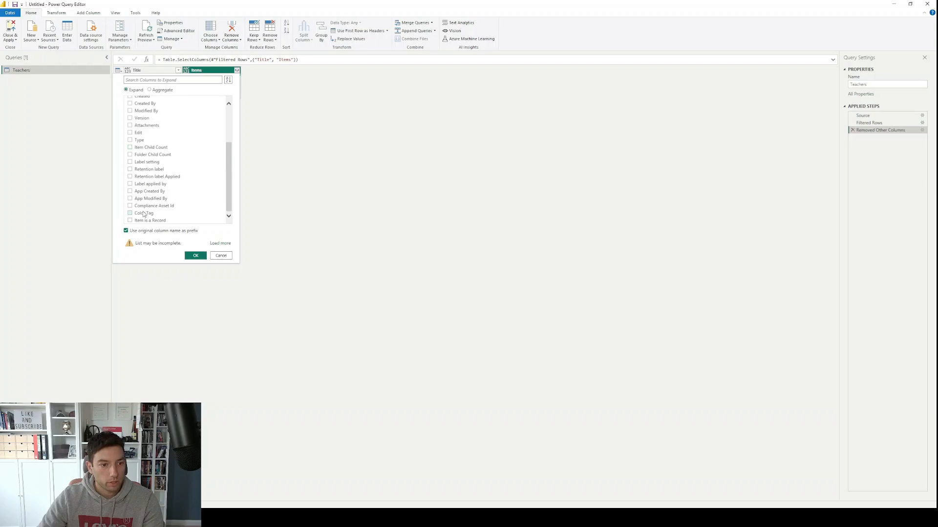
{"action": "scroll", "coordinate": [143, 214], "scroll_direction": "up", "scroll_amount": 3}
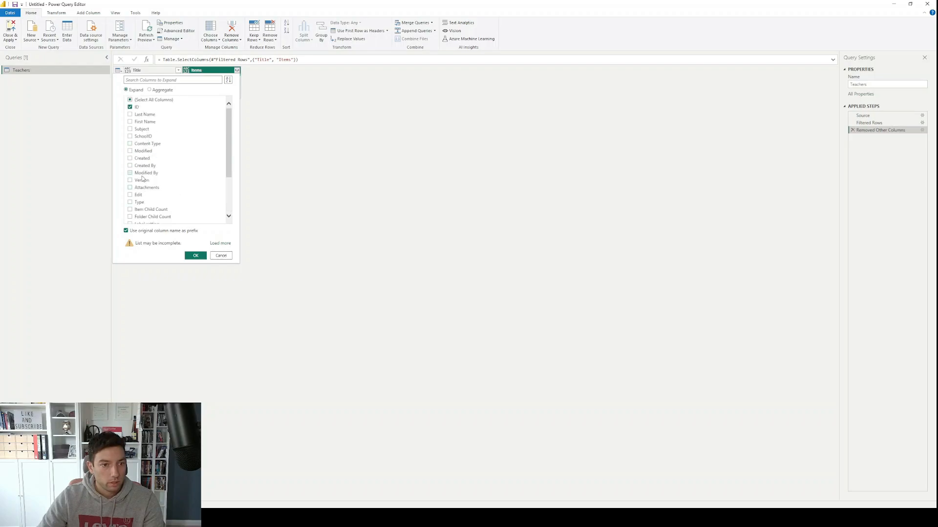
{"action": "left_click", "coordinate": [144, 115]}
{"action": "left_click", "coordinate": [155, 123]}
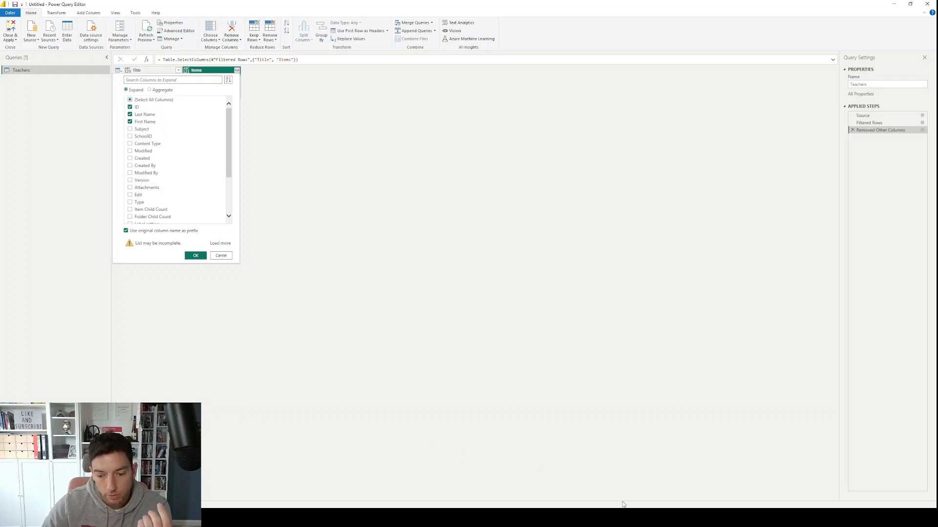
{"action": "left_click", "coordinate": [662, 518]}
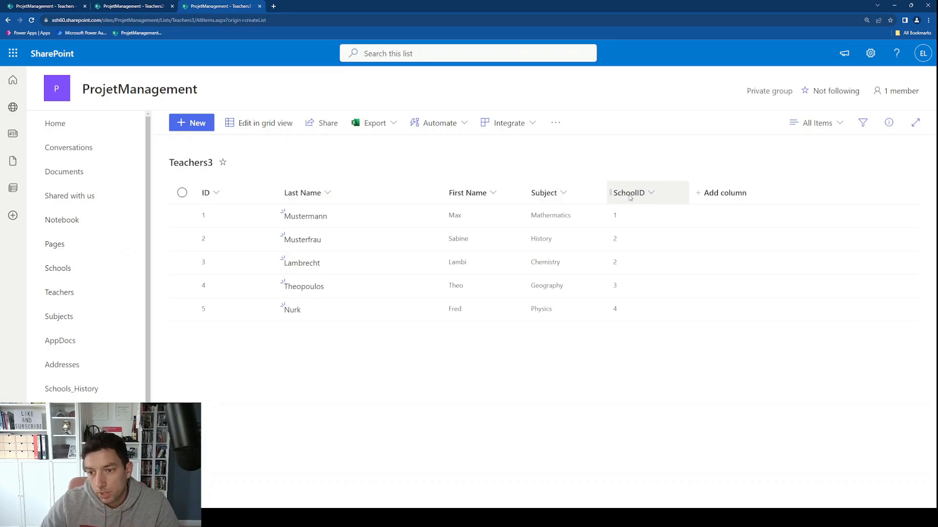
{"action": "key", "text": "alt+Tab"}
{"action": "left_click", "coordinate": [142, 130]}
{"action": "left_click", "coordinate": [144, 136]}
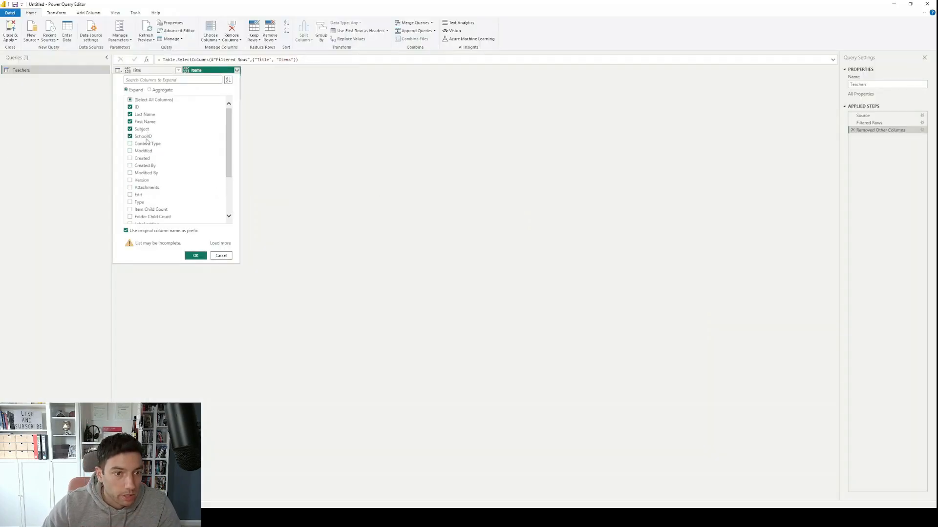
{"action": "left_click", "coordinate": [190, 234]}
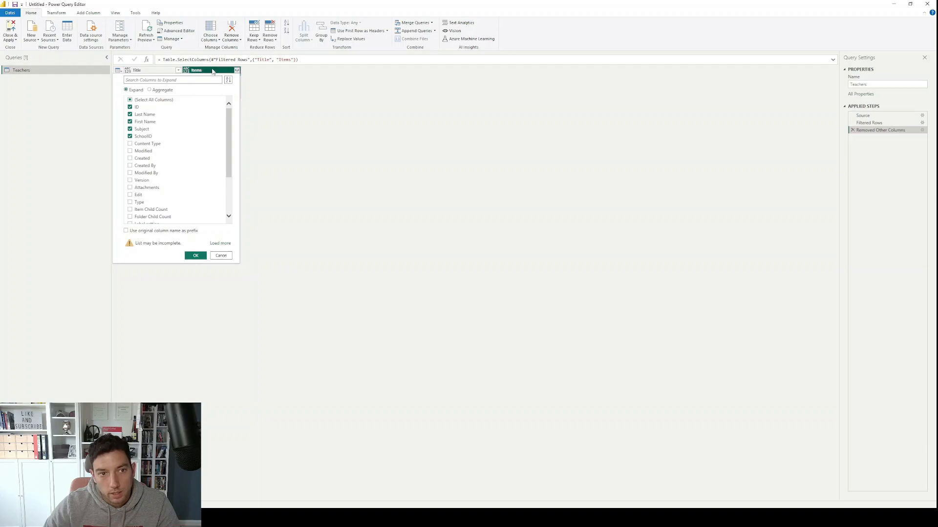
{"action": "left_click", "coordinate": [195, 255]}
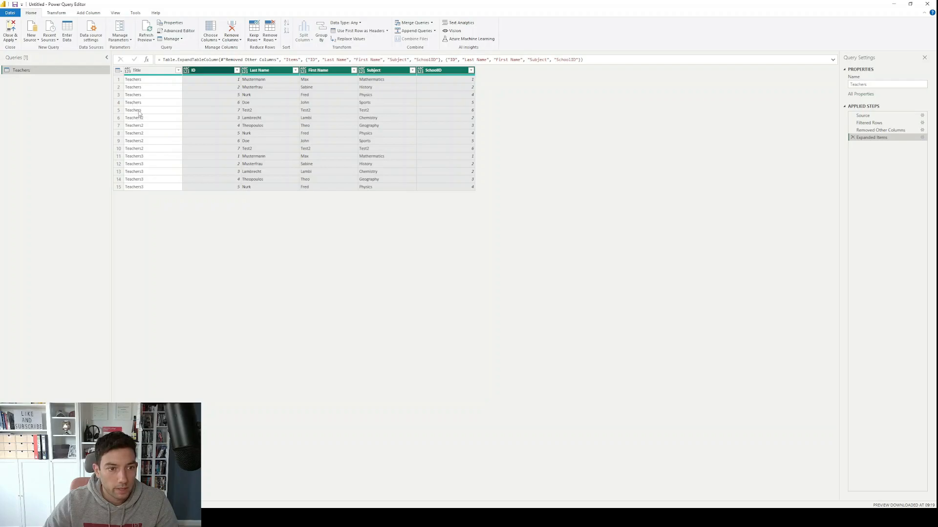
- Switch to the SharePoint site in the browser and compare the Teachers list's items with the expanded query rows
{"action": "key", "text": "alt+Tab"}
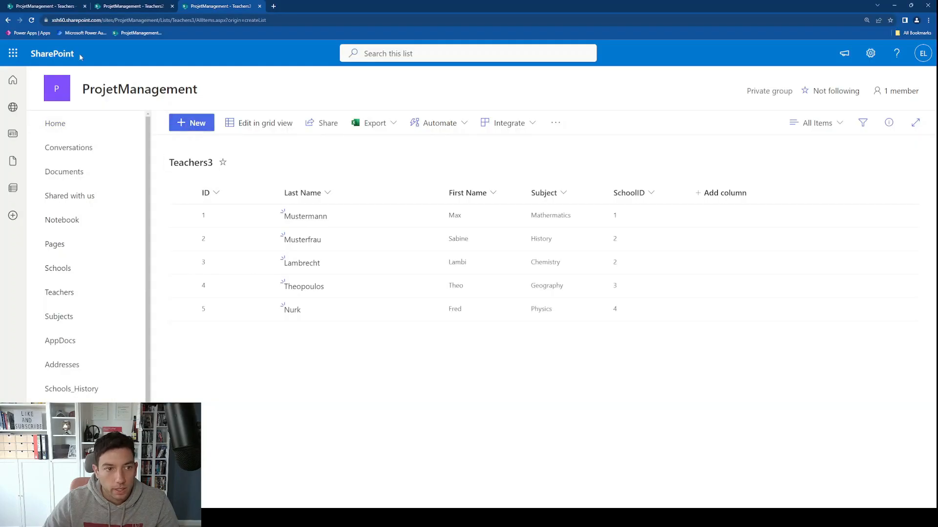
{"action": "key", "text": "ctrl+Tab"}
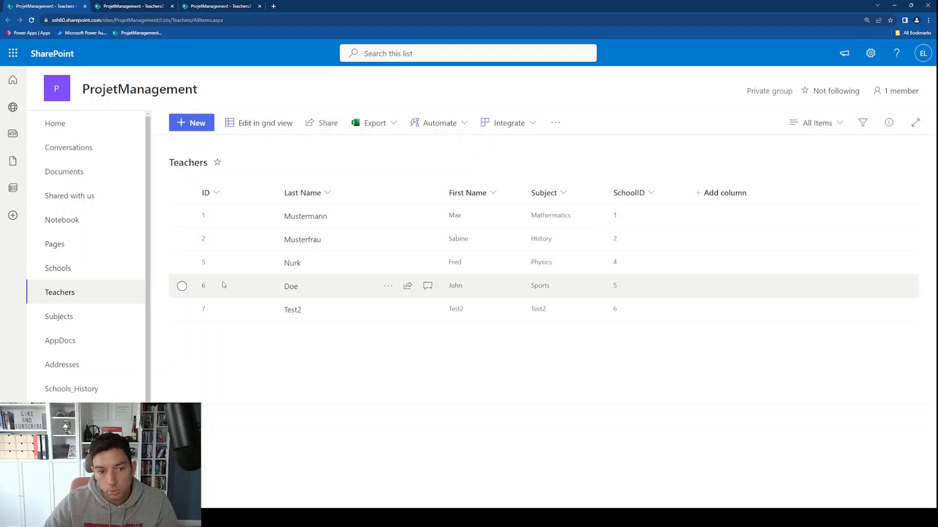
{"action": "key", "text": "alt+Tab"}
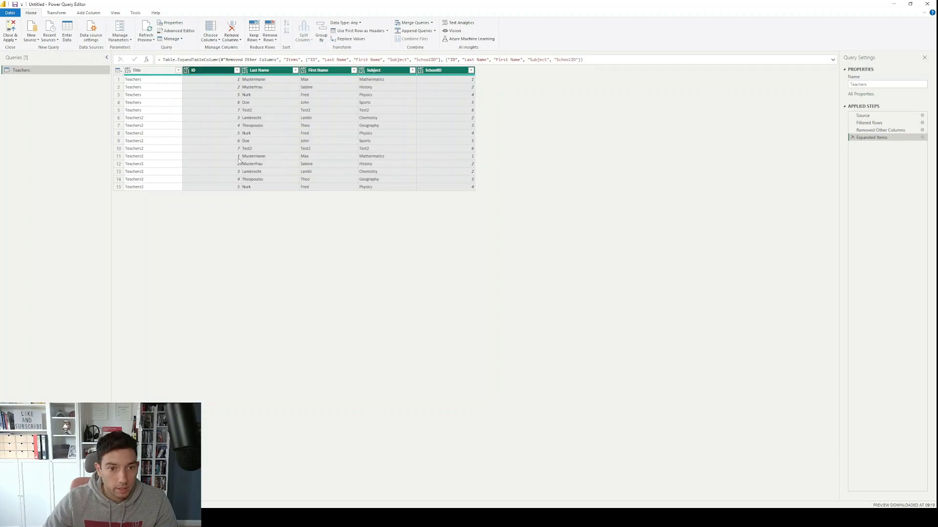
- Try removing duplicate rows across the ID, Last Name, First Name, Subject and SchoolID columns, and delete that applied step
{"action": "right_click", "coordinate": [204, 73]}
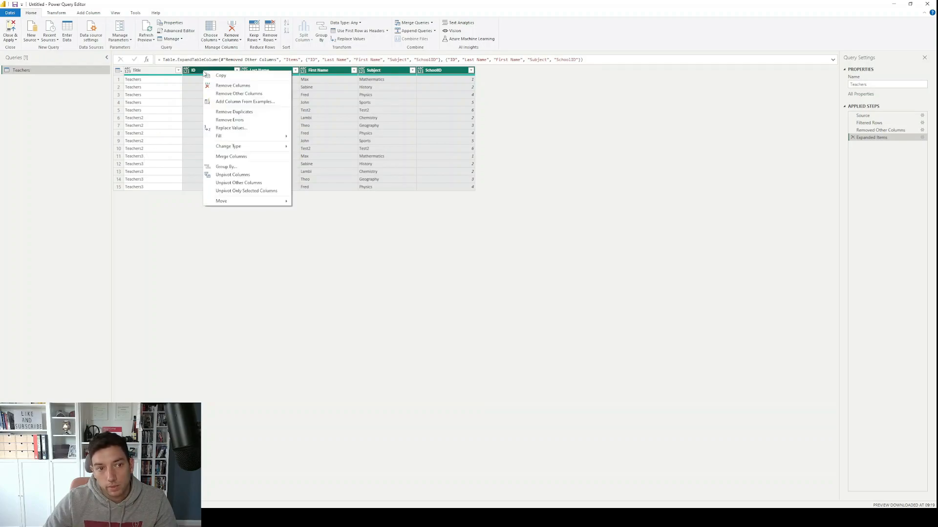
{"action": "left_click", "coordinate": [239, 112]}
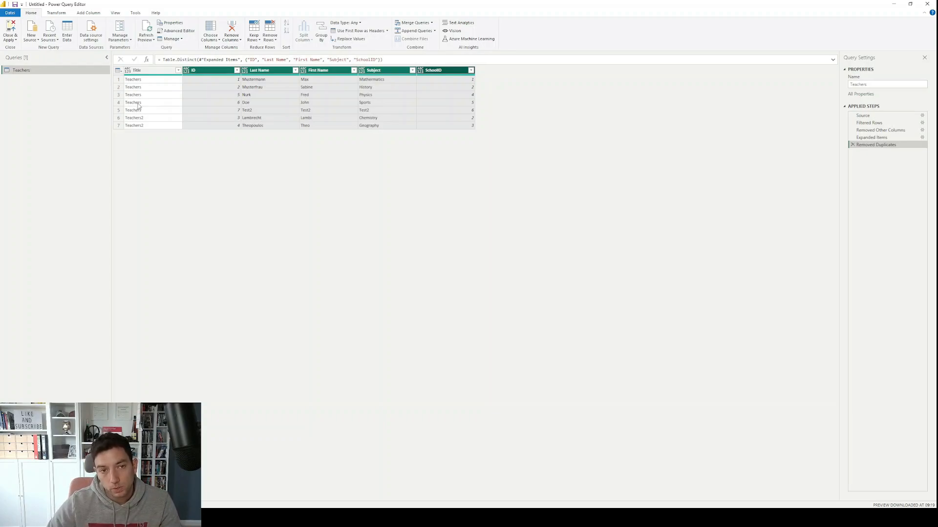
{"action": "left_click", "coordinate": [852, 145]}
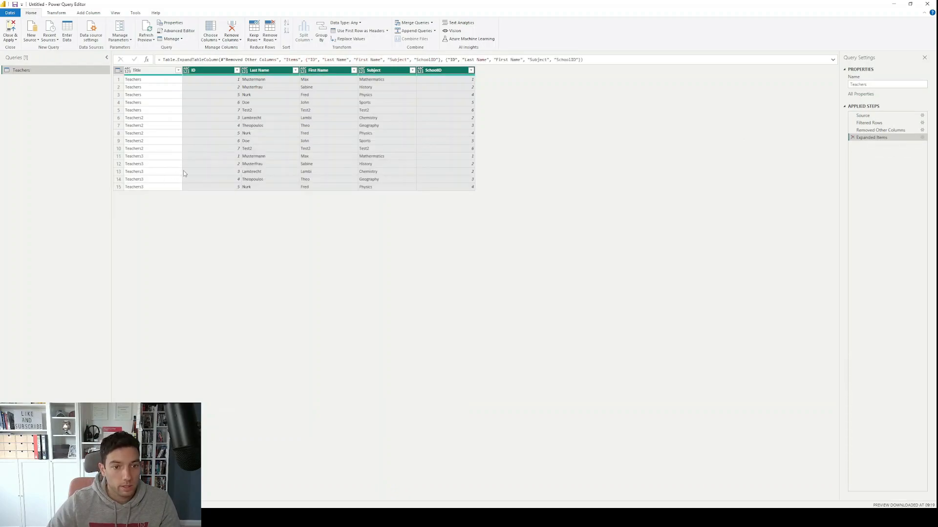